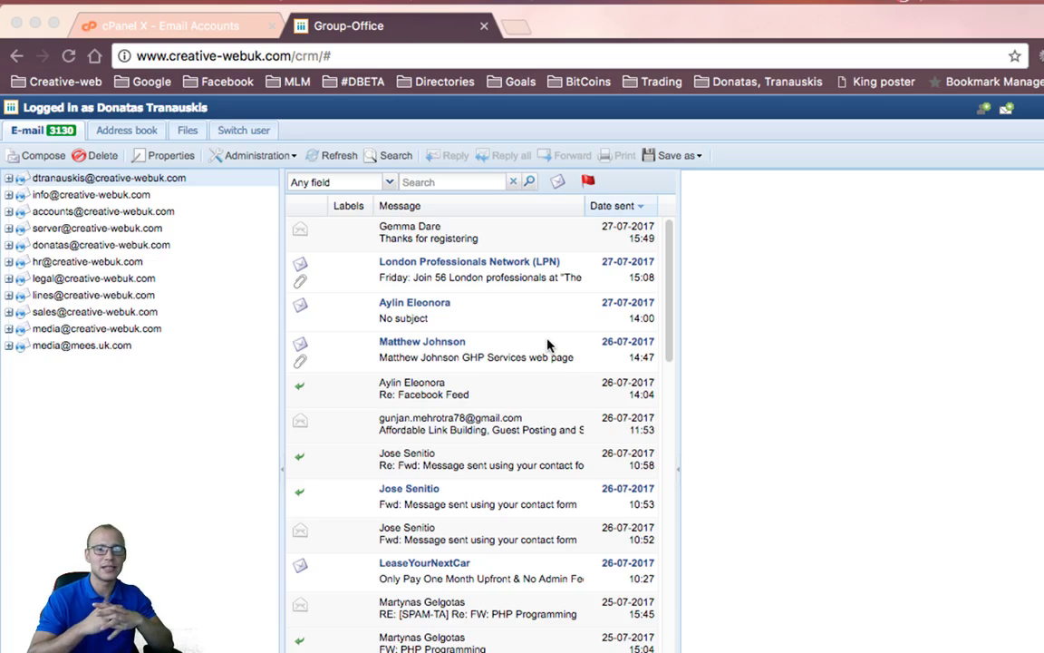
Enter 'test' as the new cPanel mailbox name and generate a very strong password
{"action": "scroll", "coordinate": [548, 344], "scroll_direction": "down", "scroll_amount": 1}
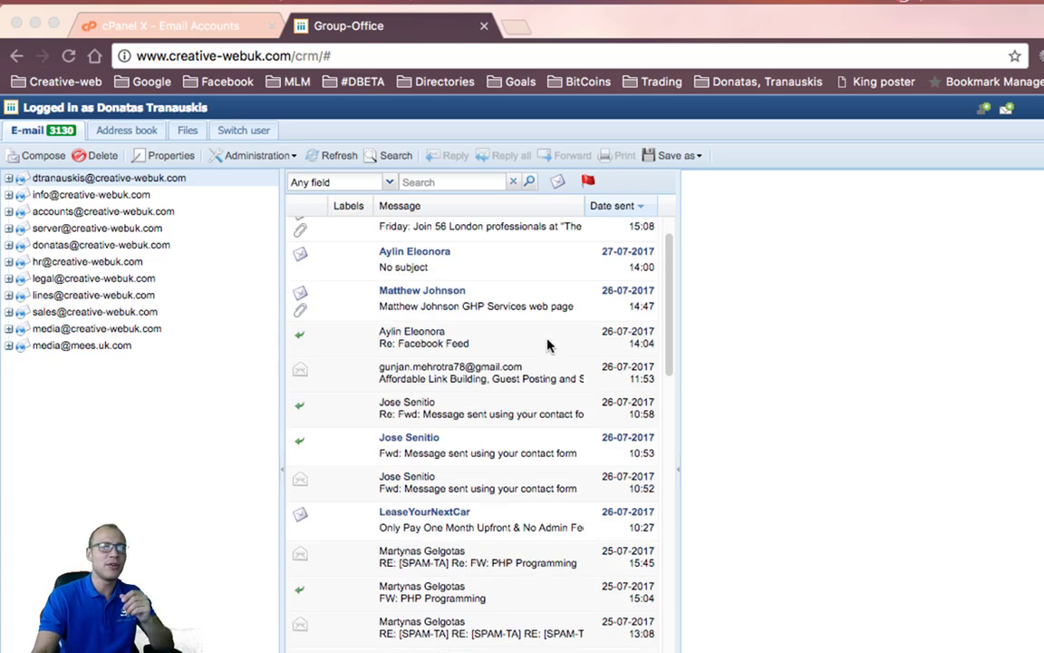
{"action": "left_click", "coordinate": [177, 27]}
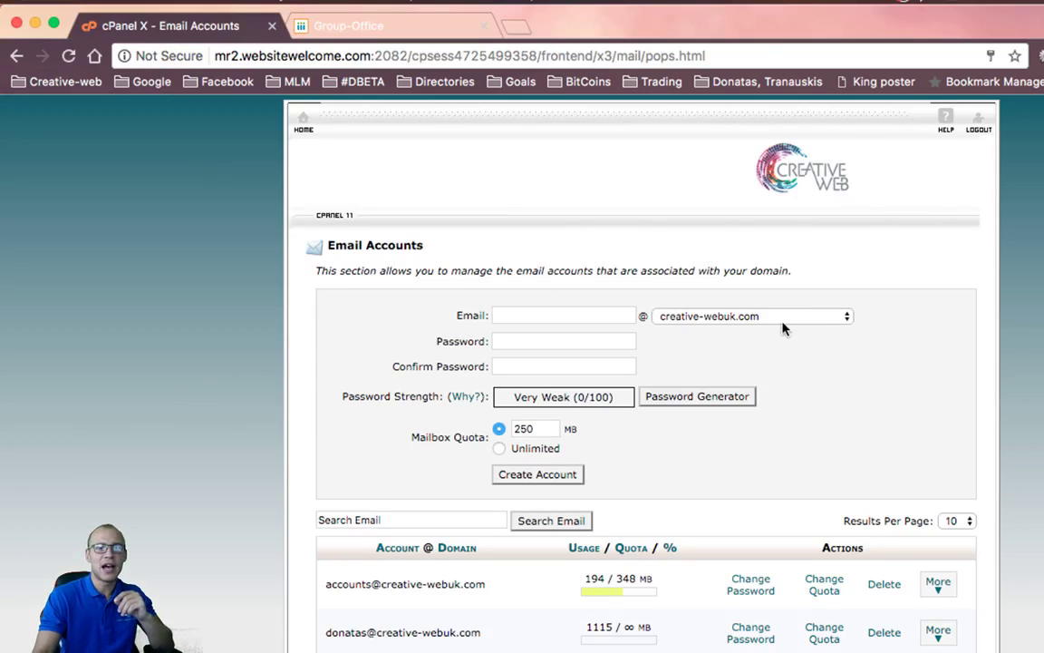
{"action": "left_click", "coordinate": [577, 311]}
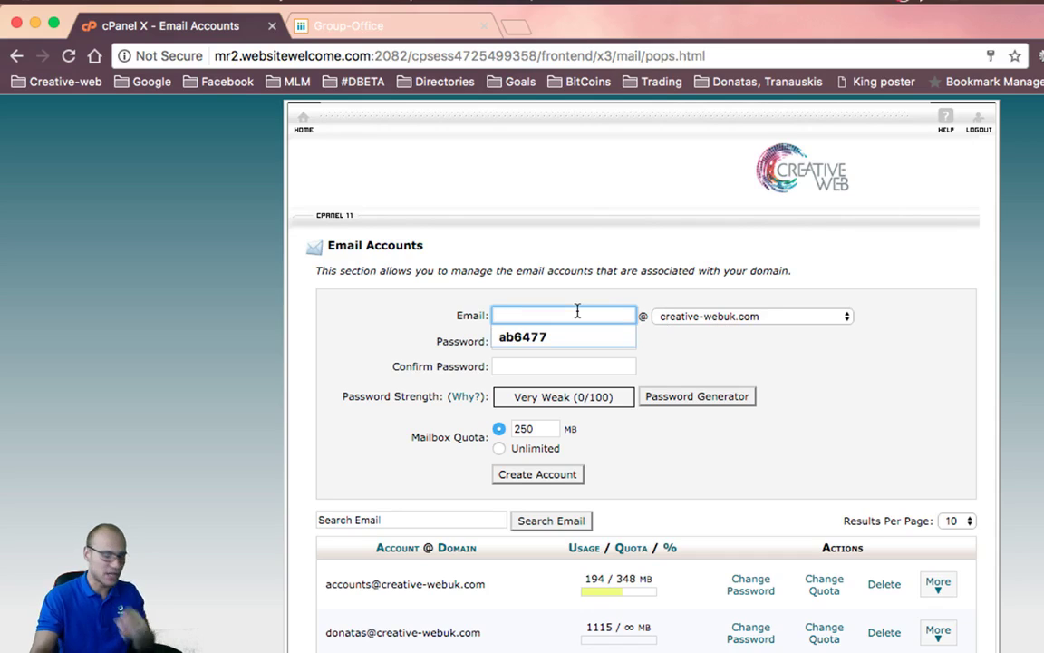
{"action": "type", "text": "test"}
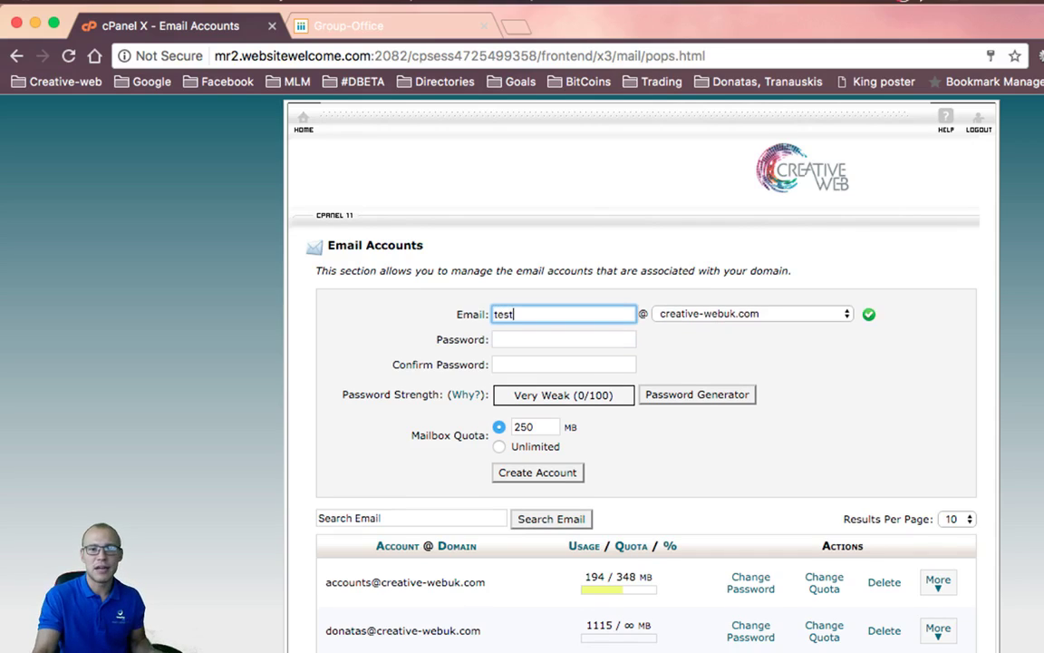
{"action": "left_click", "coordinate": [713, 417]}
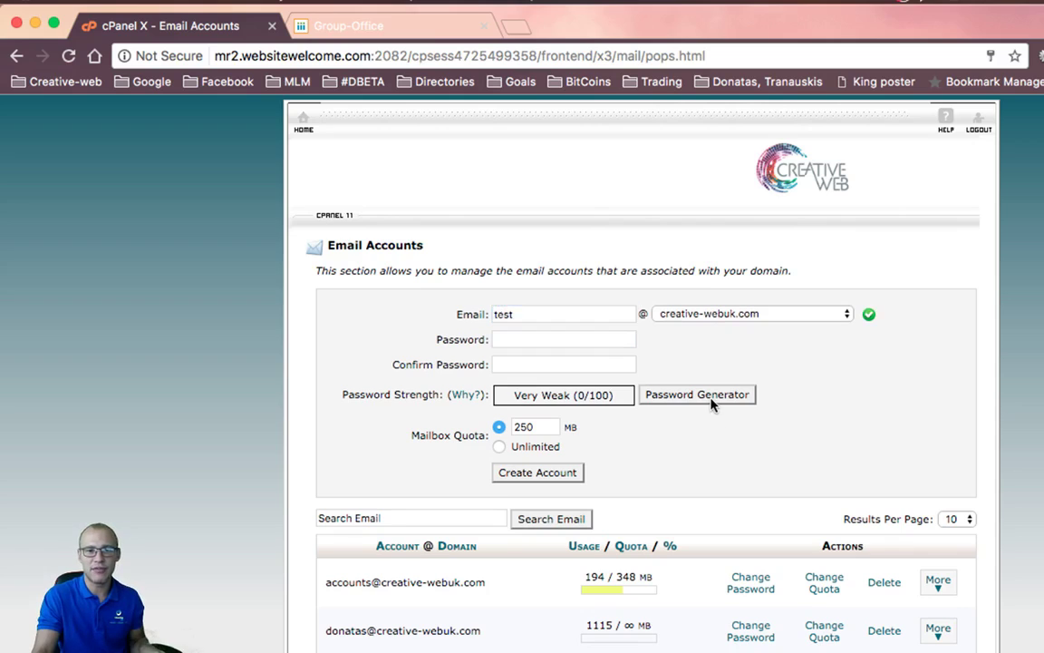
{"action": "left_click", "coordinate": [713, 399]}
{"action": "left_click_drag", "start_coordinate": [482, 376], "coordinate": [654, 436]}
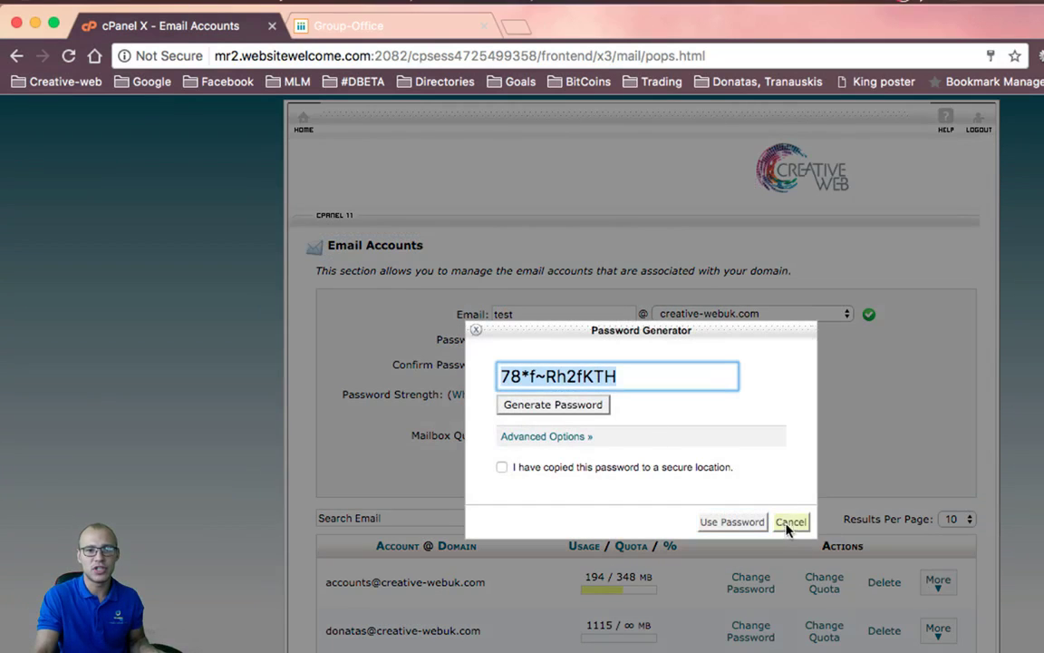
{"action": "left_click", "coordinate": [790, 522]}
Paste the generated password into both password fields and create the 250 MB account
{"action": "left_click", "coordinate": [530, 338]}
{"action": "key", "text": "super+v"}
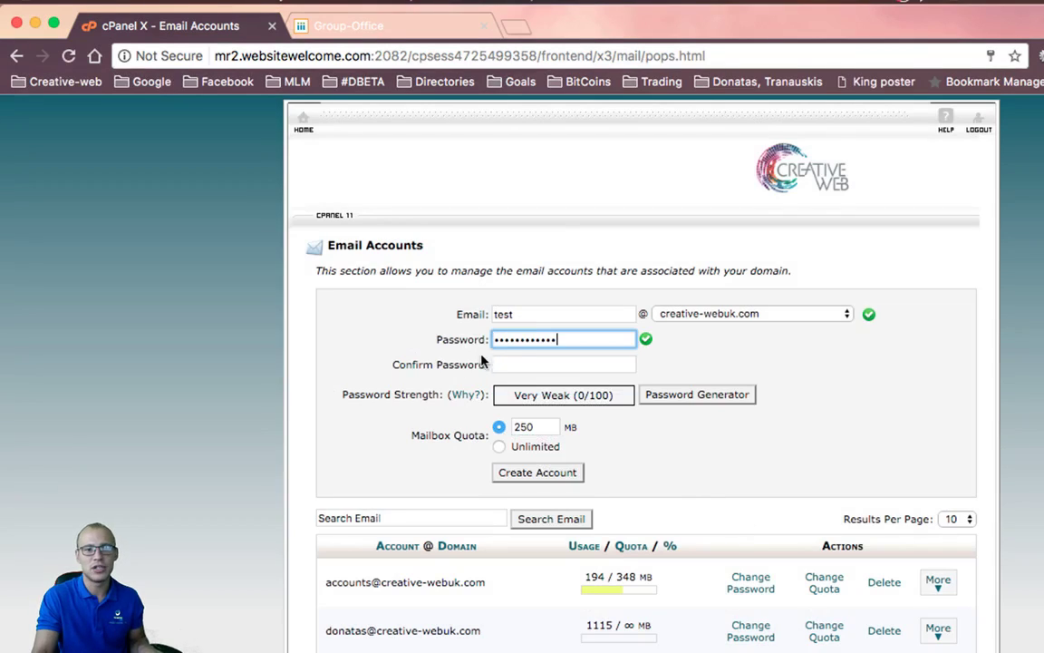
{"action": "left_click", "coordinate": [507, 365]}
{"action": "key", "text": "super+v"}
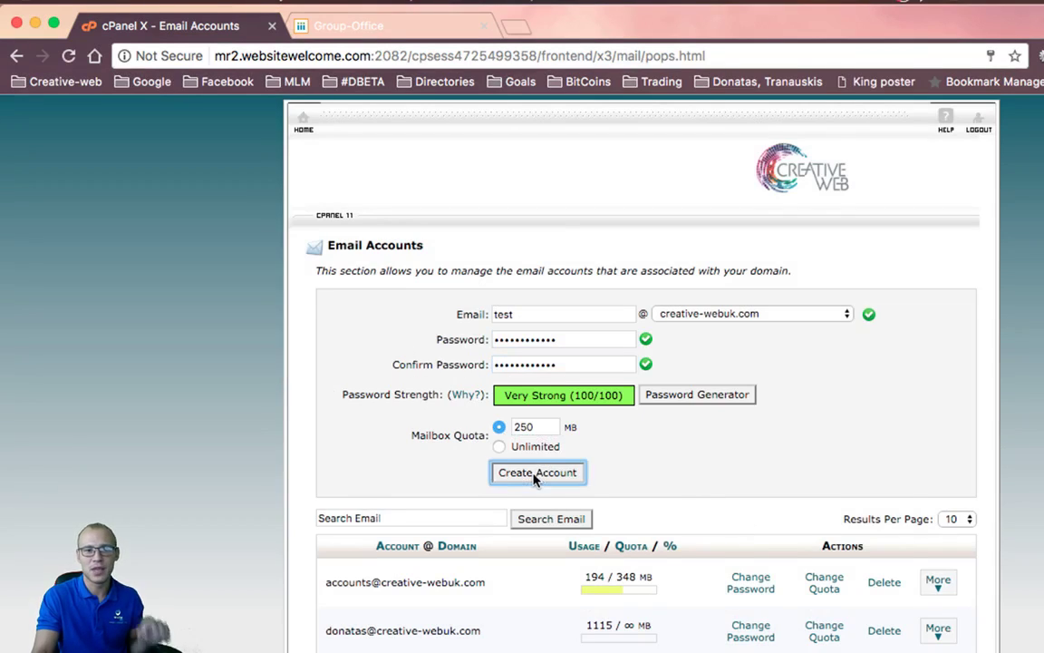
{"action": "left_click", "coordinate": [539, 472]}
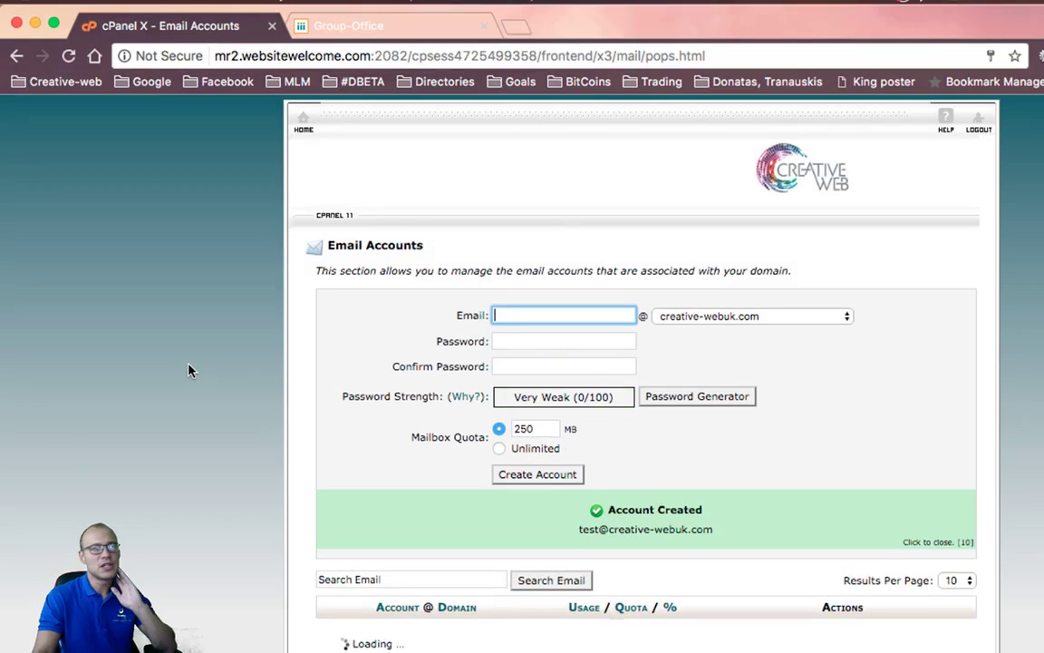
{"action": "scroll", "coordinate": [1015, 343], "scroll_direction": "down", "scroll_amount": 5}
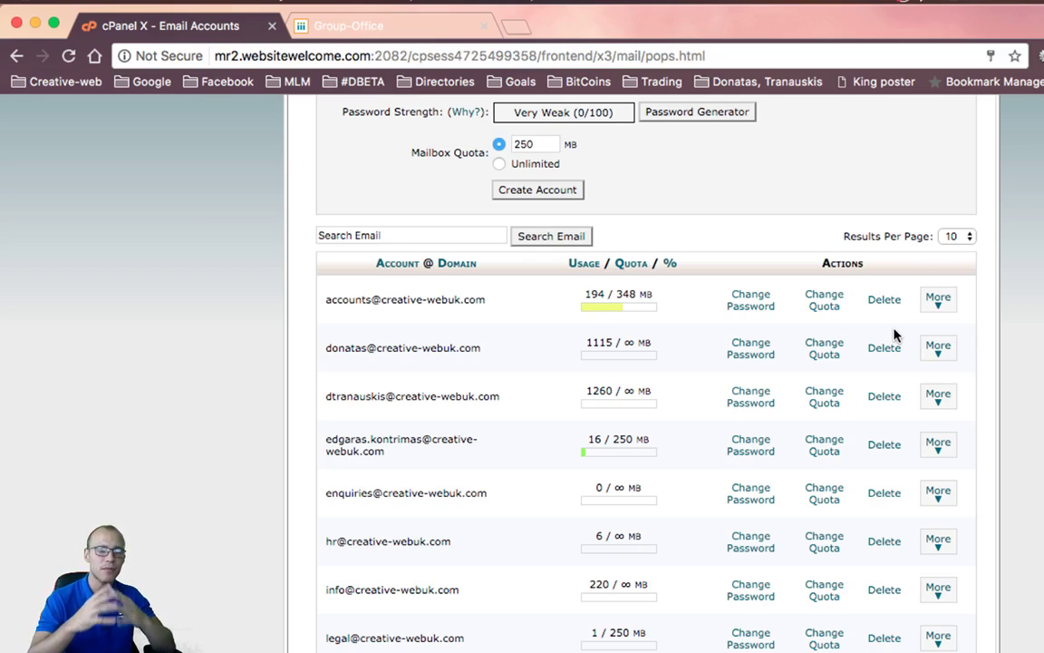
Glance at the Group-Office inbox, then go back to cPanel's Email Accounts list
{"action": "left_click", "coordinate": [375, 32]}
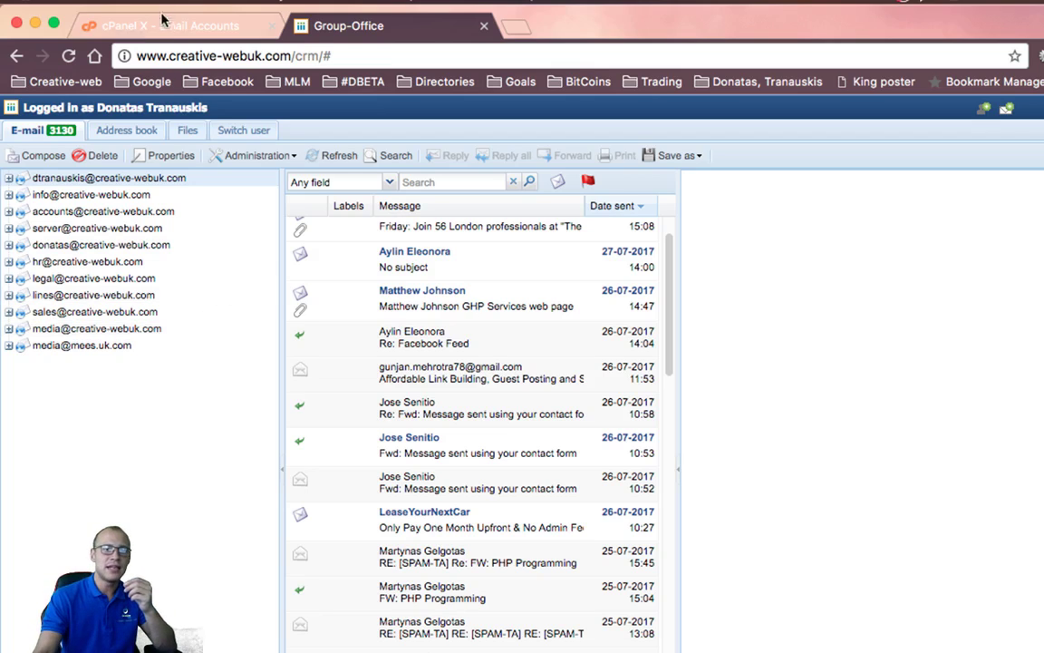
{"action": "left_click", "coordinate": [154, 25]}
Open Administration > Accounts, widen it to show all 11 mail accounts, and start adding one
{"action": "left_click", "coordinate": [322, 33]}
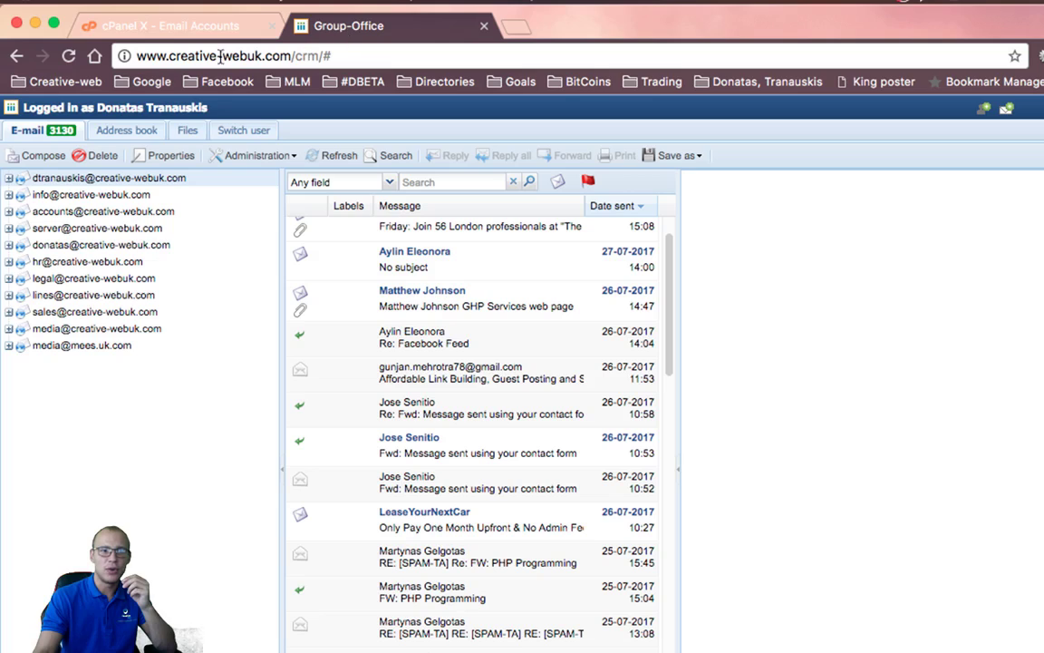
{"action": "left_click", "coordinate": [246, 154]}
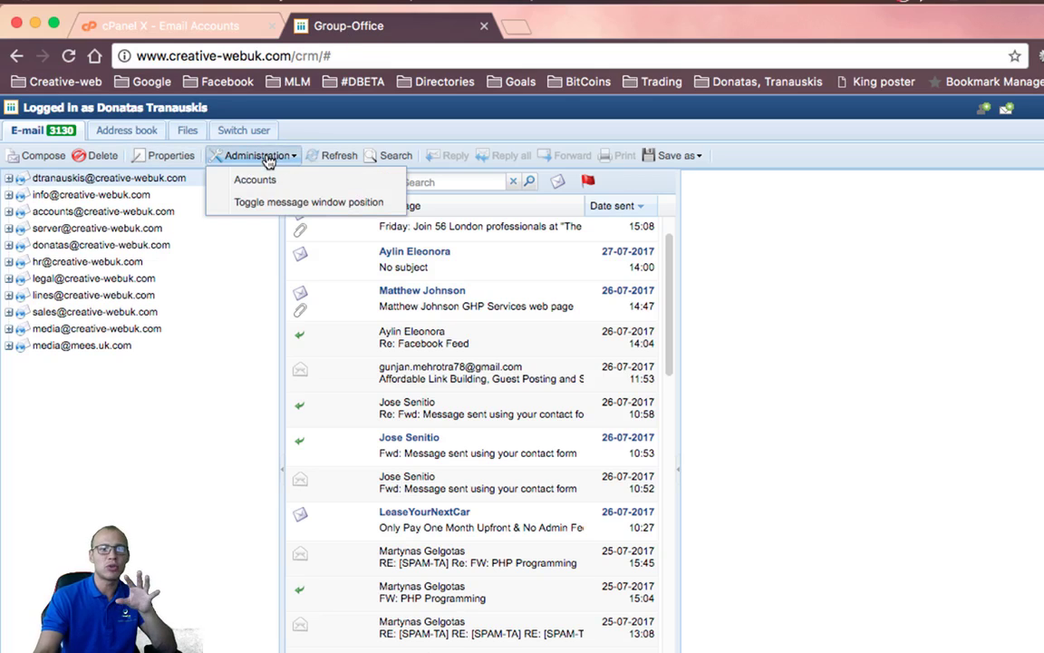
{"action": "left_click", "coordinate": [217, 346]}
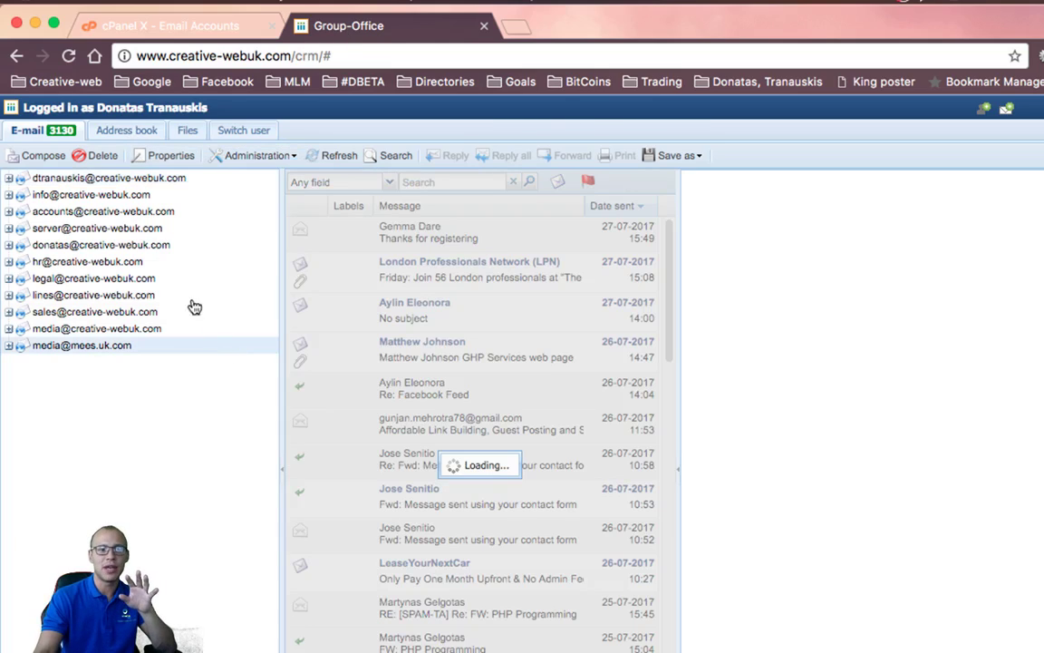
{"action": "left_click", "coordinate": [114, 179]}
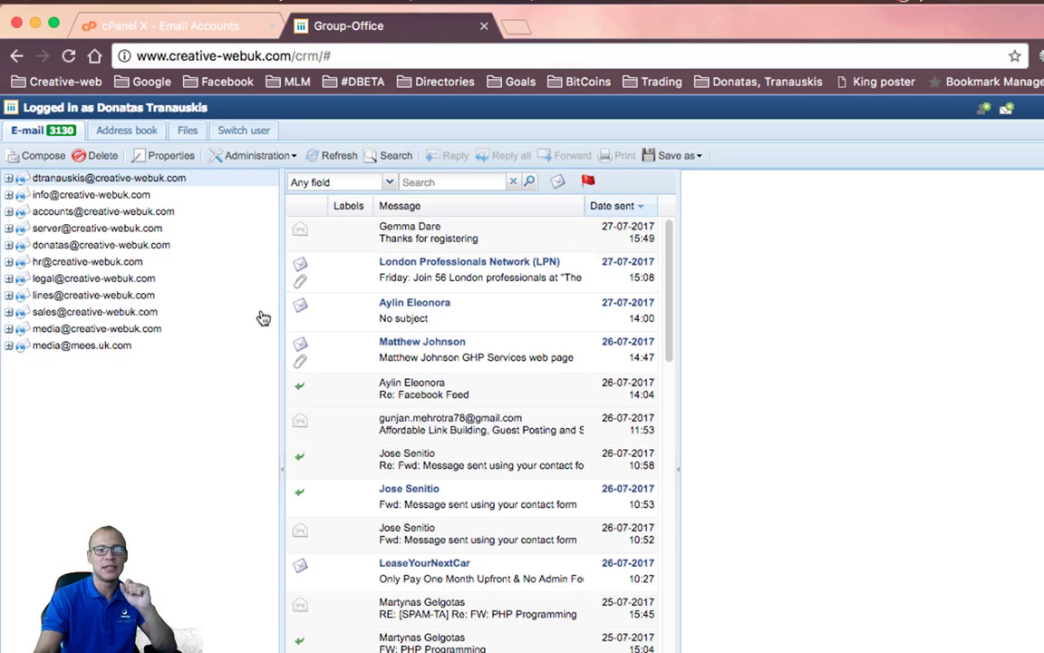
{"action": "left_click", "coordinate": [254, 155]}
{"action": "left_click", "coordinate": [232, 172]}
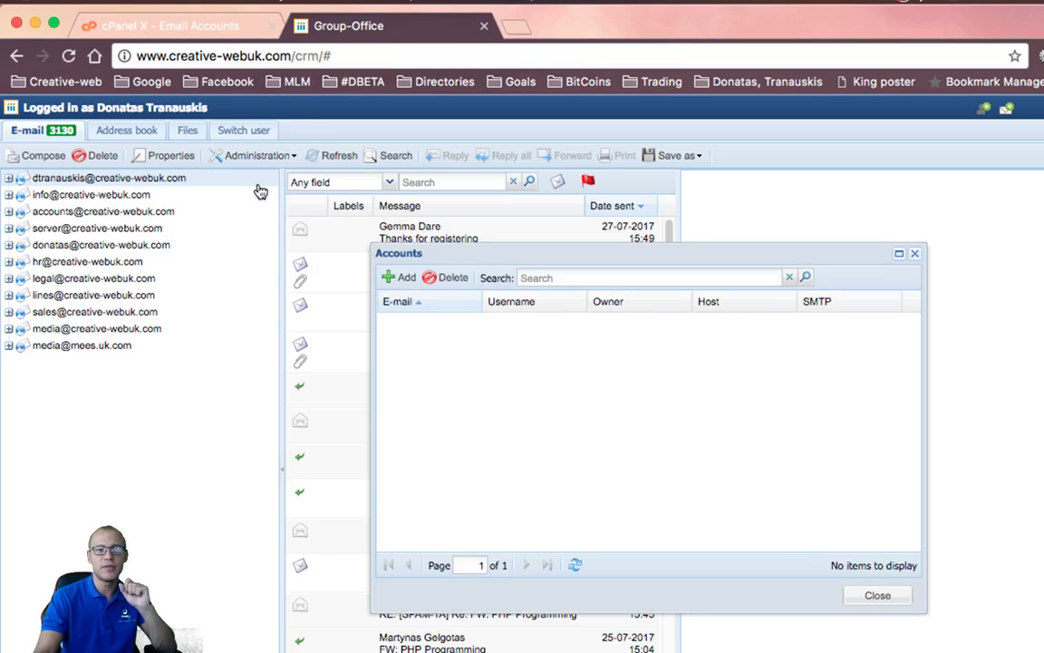
{"action": "left_click_drag", "start_coordinate": [371, 306], "coordinate": [327, 333]}
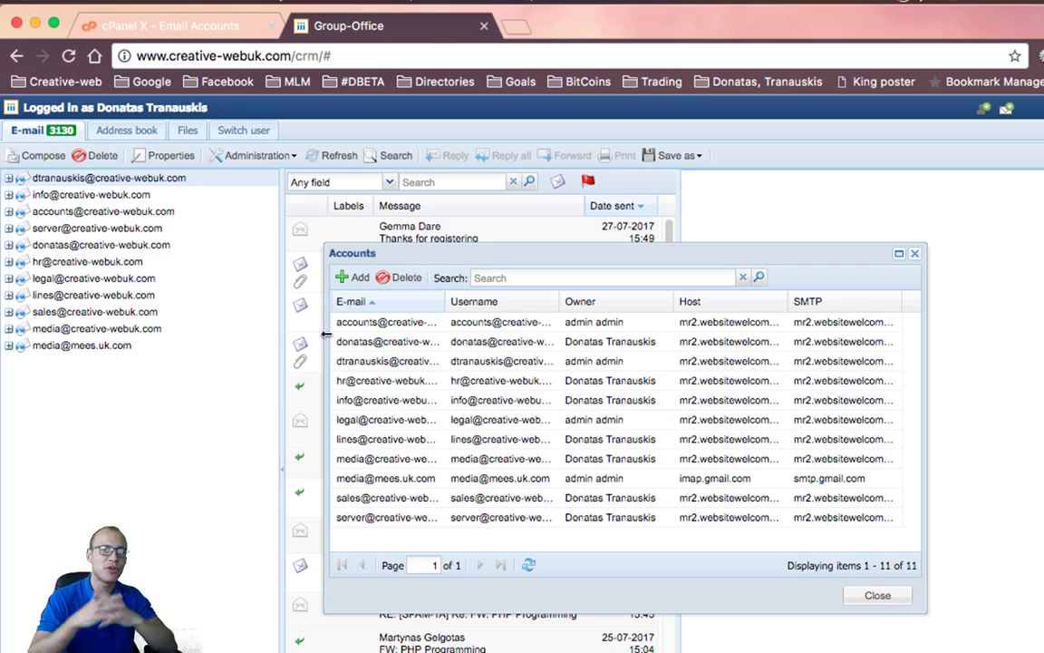
{"action": "left_click", "coordinate": [351, 277]}
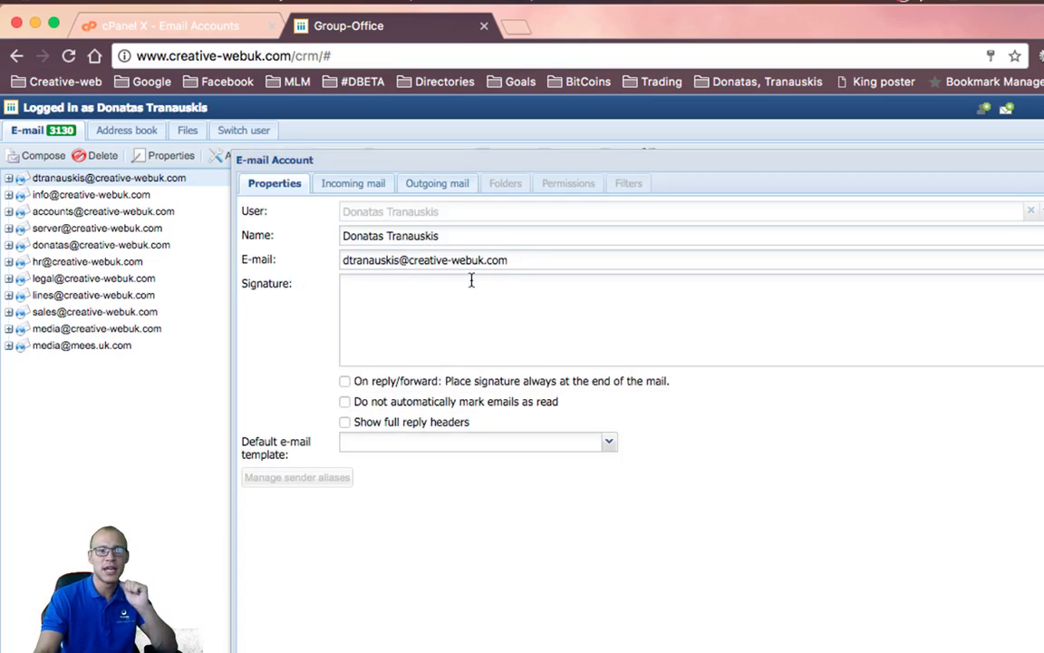
{"action": "left_click_drag", "start_coordinate": [519, 259], "coordinate": [93, 261]}
{"action": "double_click", "coordinate": [356, 261]}
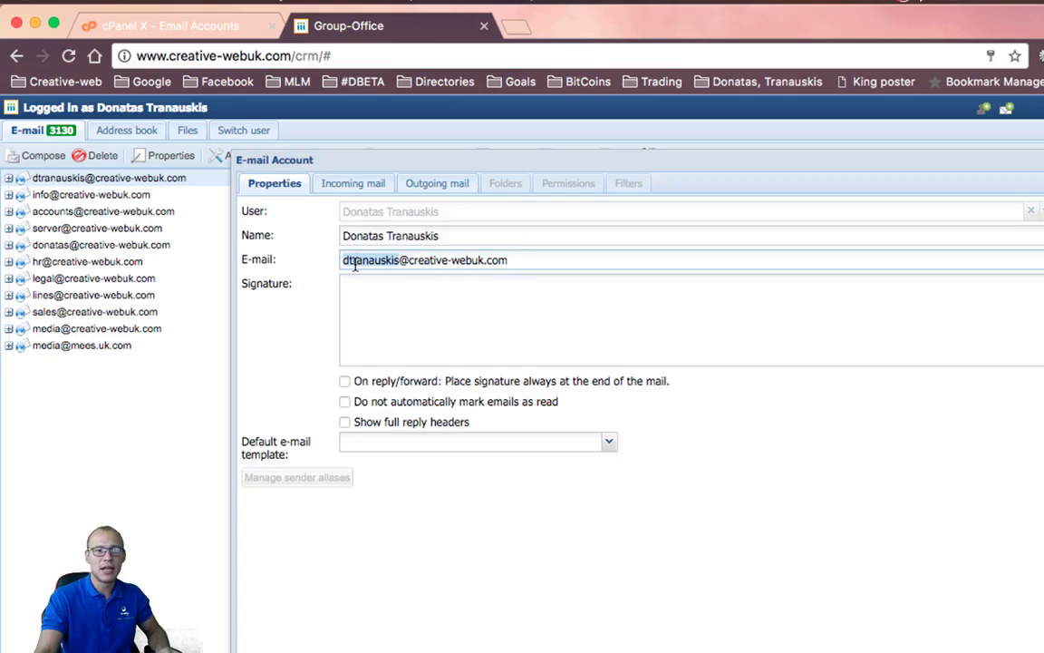
{"action": "type", "text": "test"}
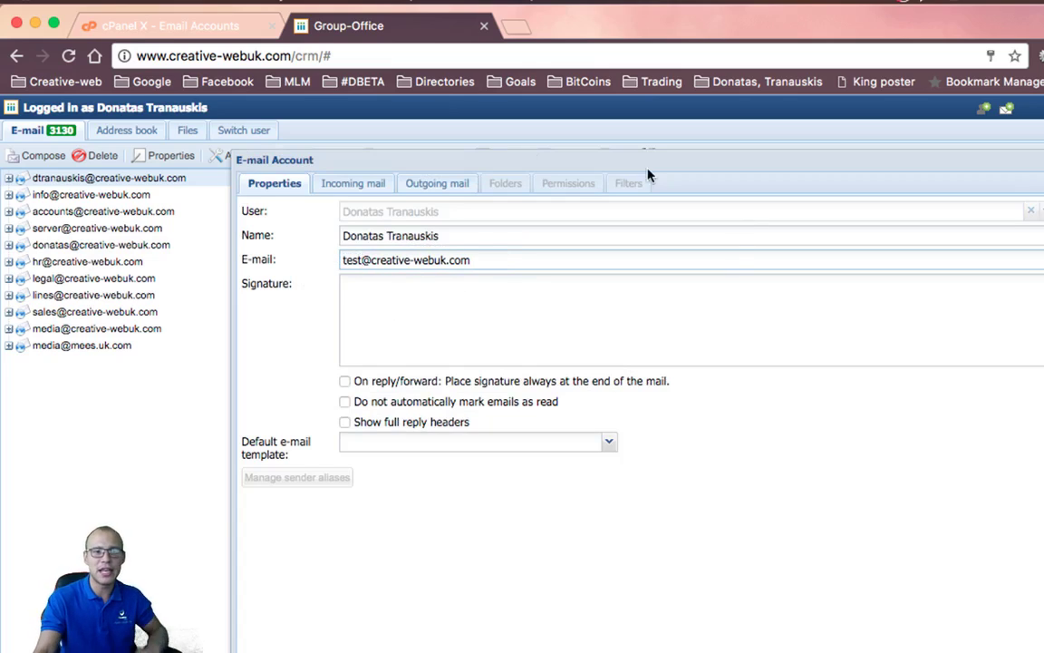
{"action": "left_click", "coordinate": [365, 187]}
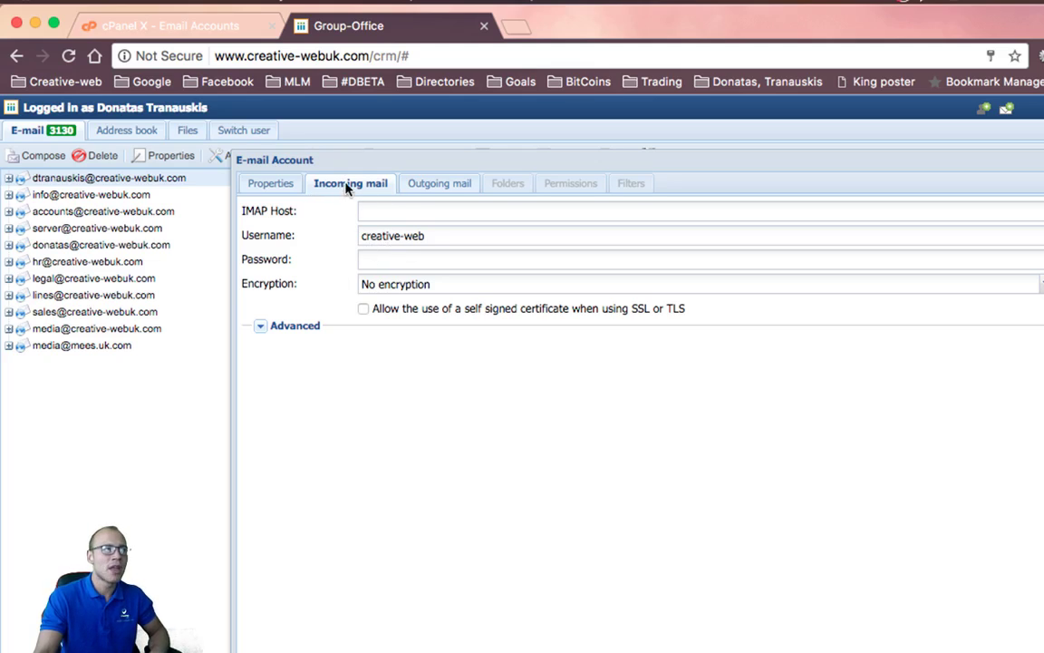
Check the outgoing host mr2.websitewelcome.com (port 25), then focus the empty IMAP Host field
{"action": "left_click_drag", "start_coordinate": [309, 156], "coordinate": [203, 151]}
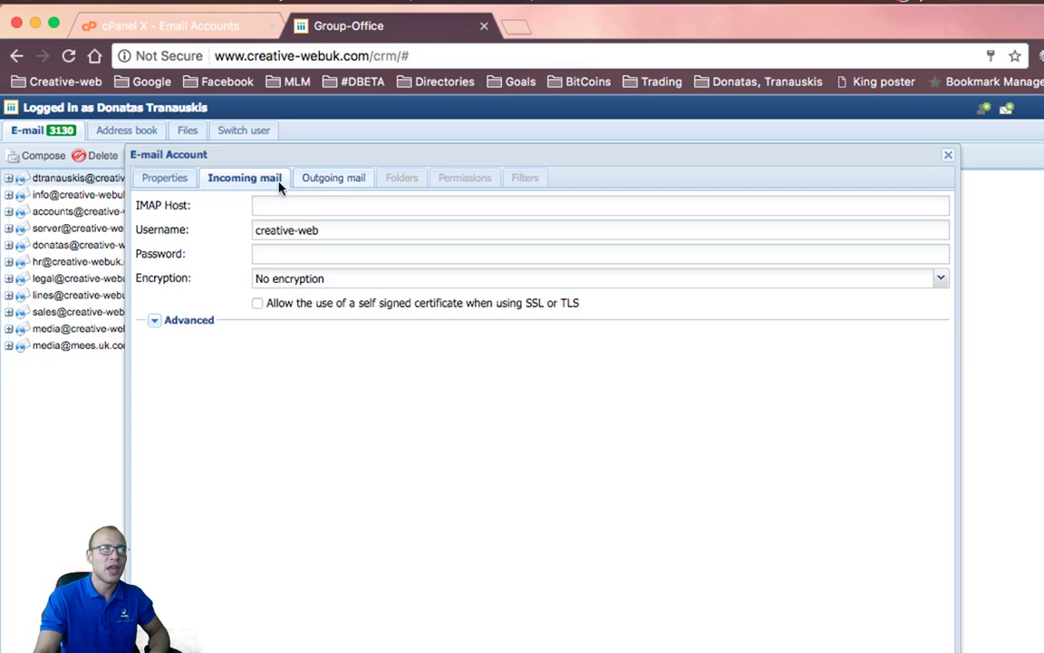
{"action": "left_click", "coordinate": [269, 230]}
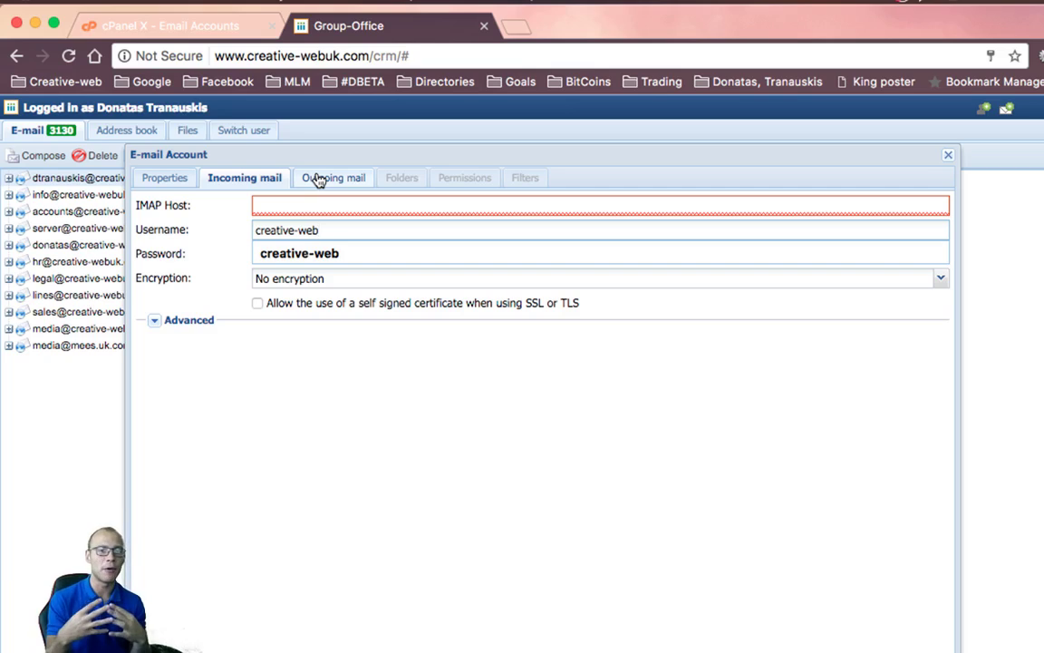
{"action": "left_click", "coordinate": [319, 178]}
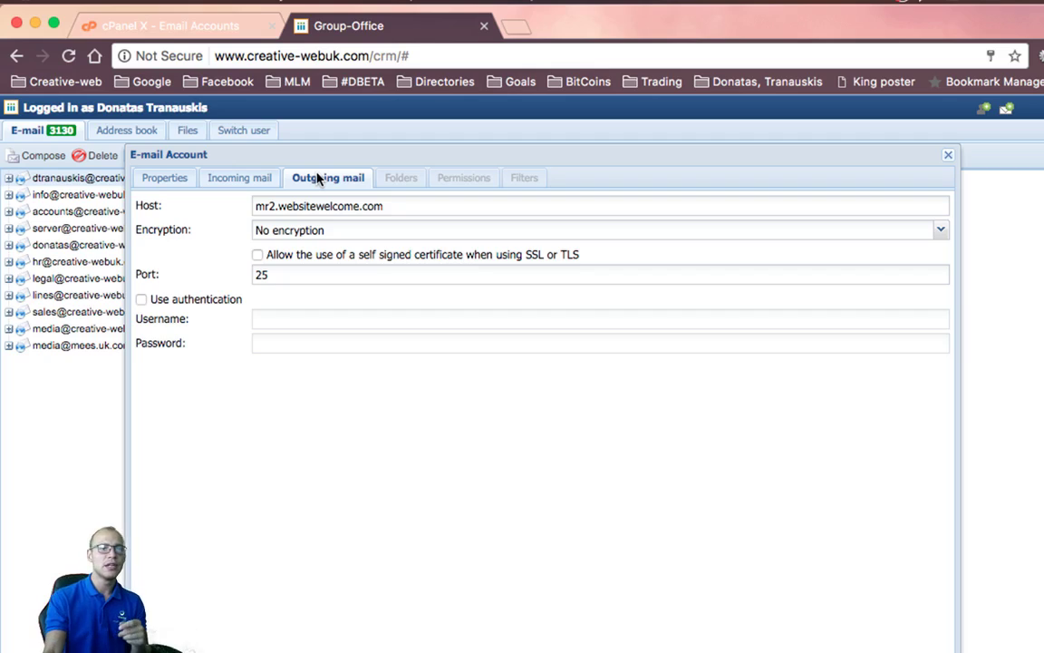
{"action": "left_click", "coordinate": [255, 177]}
{"action": "left_click", "coordinate": [299, 208]}
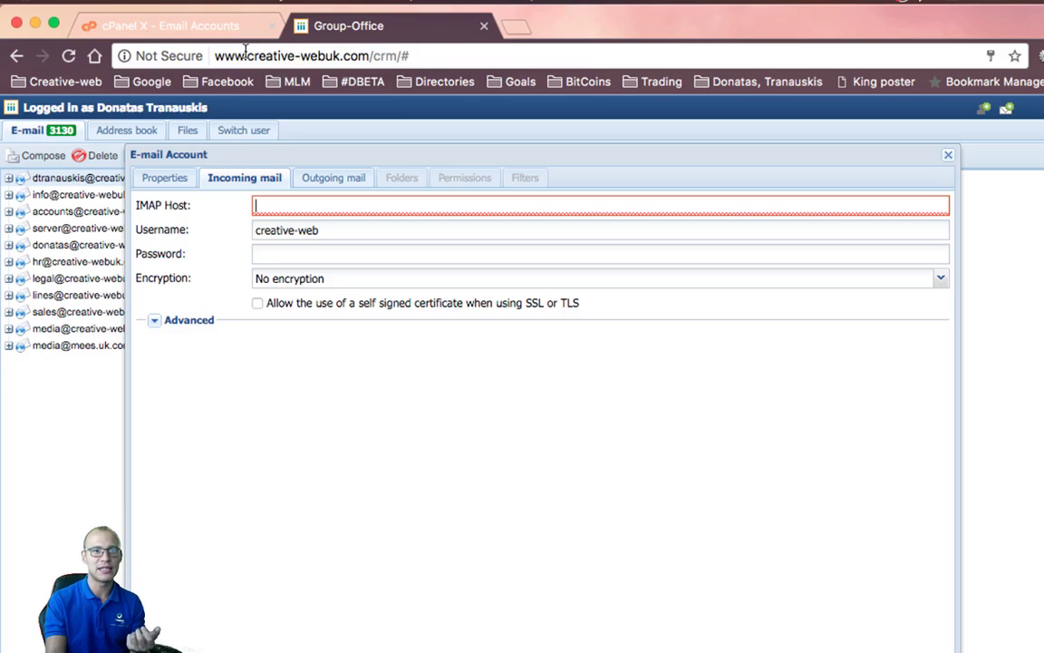
{"action": "left_click_drag", "start_coordinate": [247, 55], "coordinate": [366, 76]}
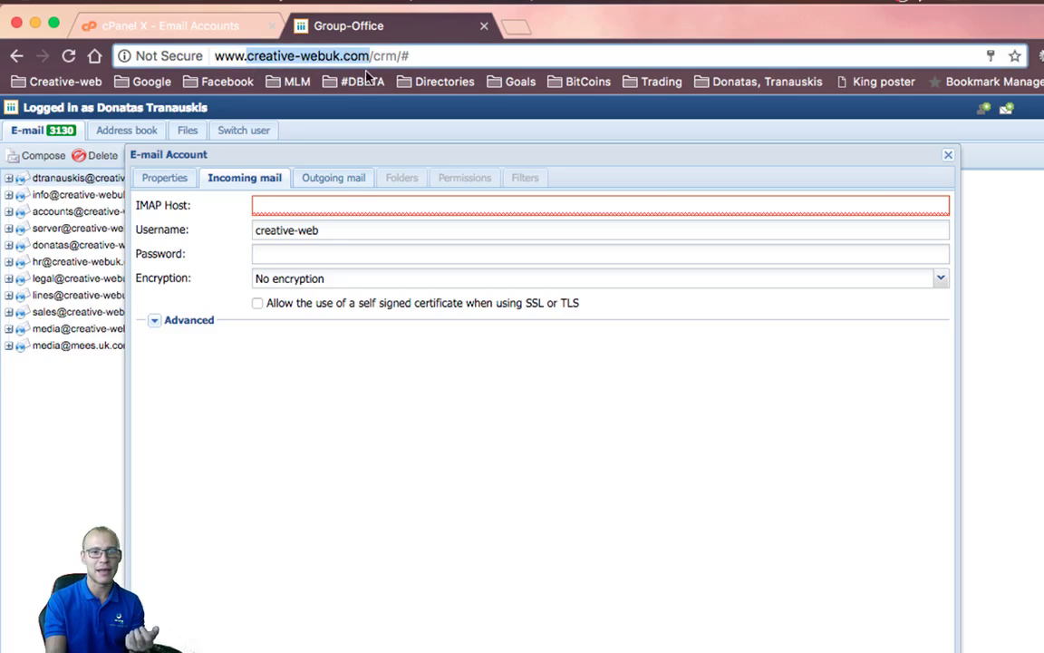
Set the IMAP host to mr2.websitewelcome.com, copied from the outgoing mail host
{"action": "left_click", "coordinate": [314, 202]}
{"action": "type", "text": "lo"}
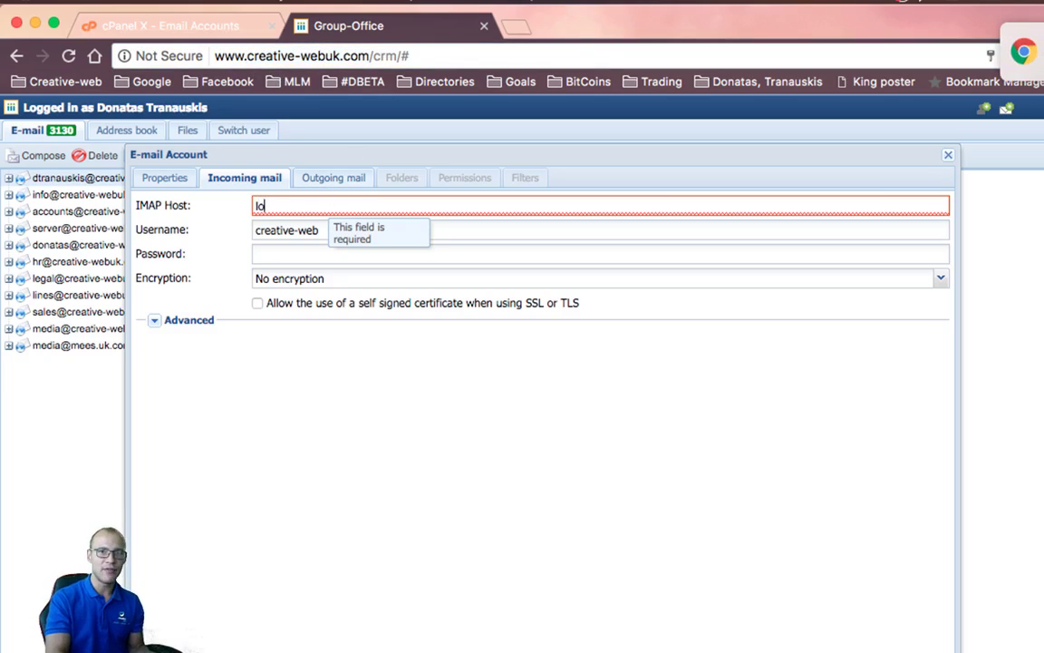
{"action": "type", "text": "calhost"}
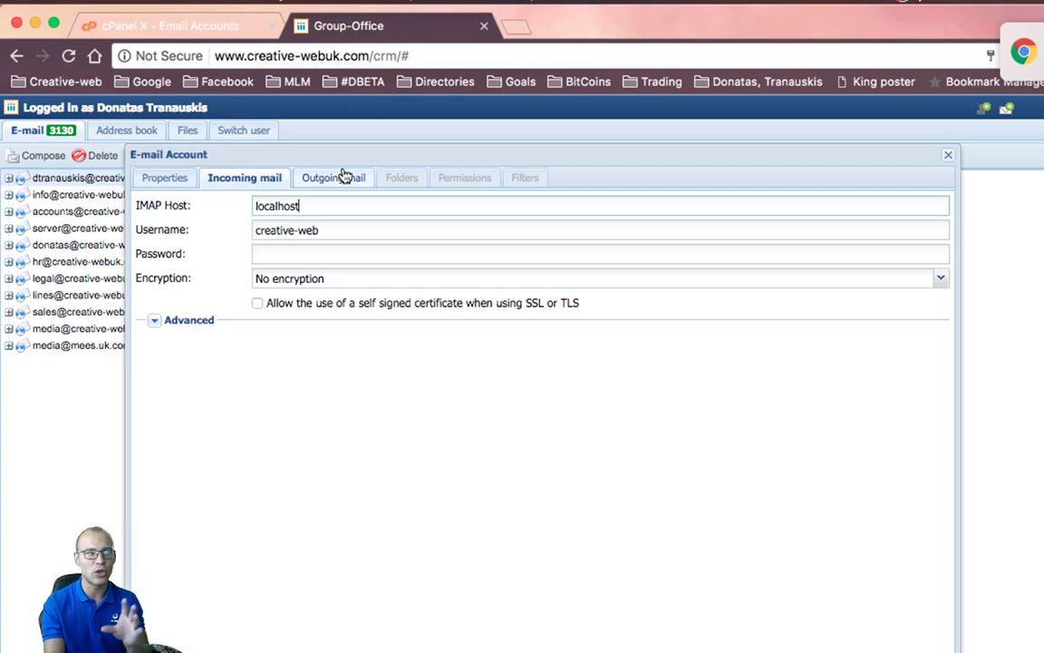
{"action": "left_click", "coordinate": [344, 175]}
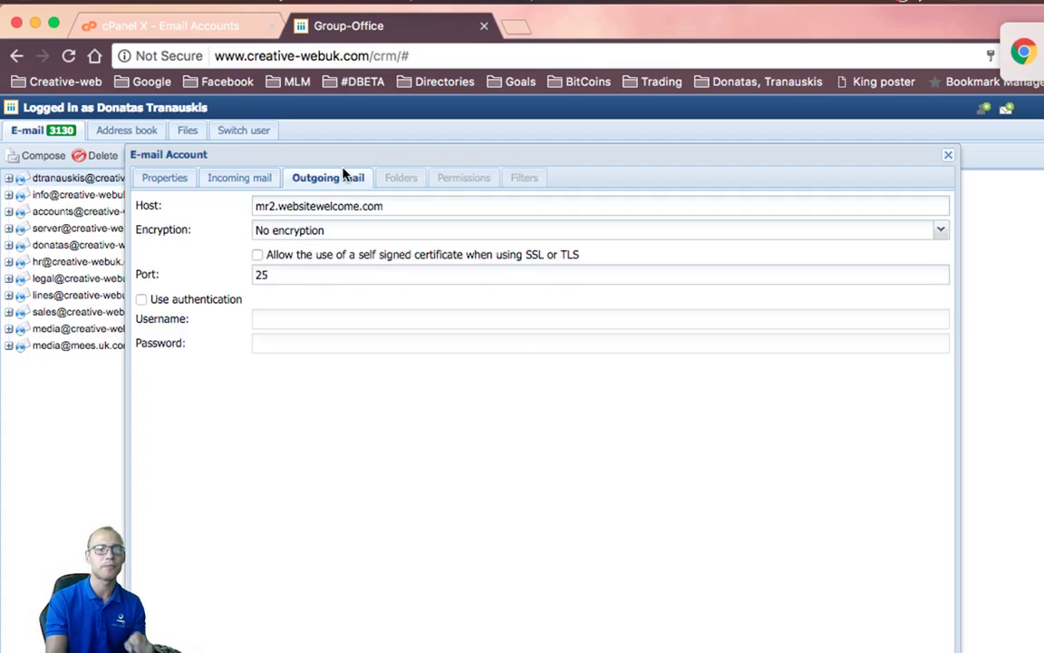
{"action": "left_click_drag", "start_coordinate": [392, 203], "coordinate": [226, 208]}
{"action": "key", "text": "super+c"}
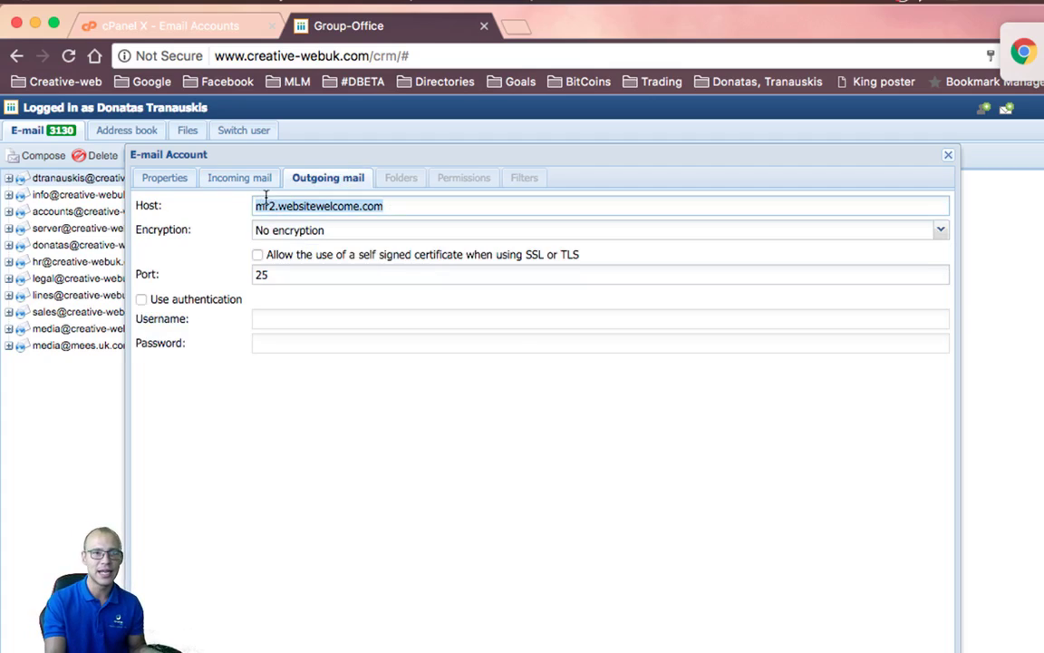
{"action": "left_click", "coordinate": [237, 177]}
{"action": "key", "text": "super+v"}
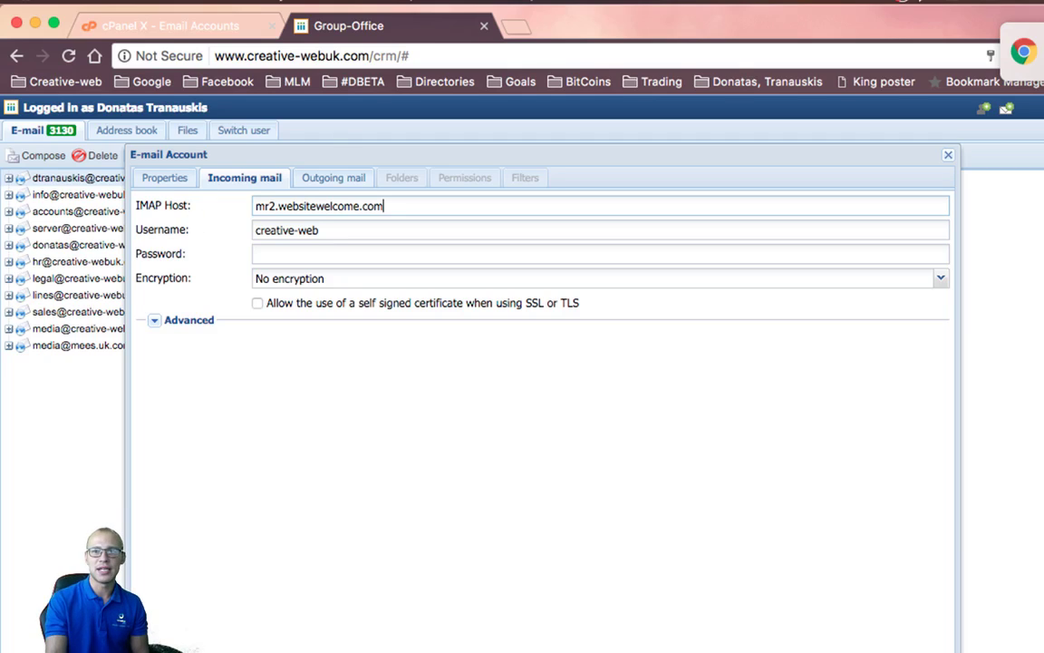
Paste the mailbox password into Password, and the host after the username
{"action": "left_click_drag", "start_coordinate": [338, 228], "coordinate": [214, 229]}
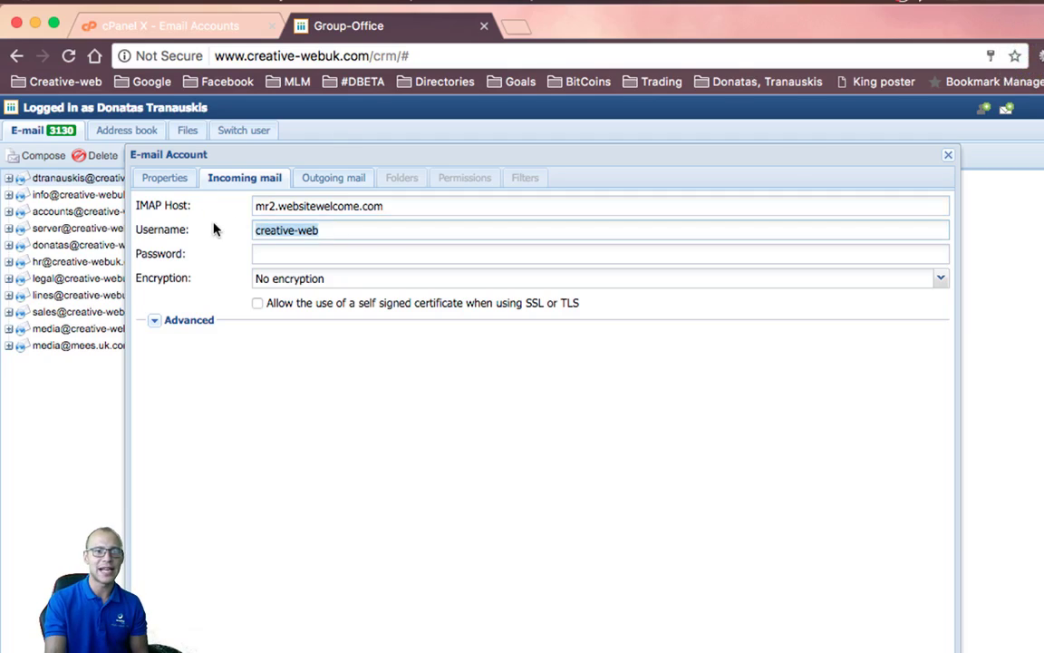
{"action": "left_click", "coordinate": [256, 256]}
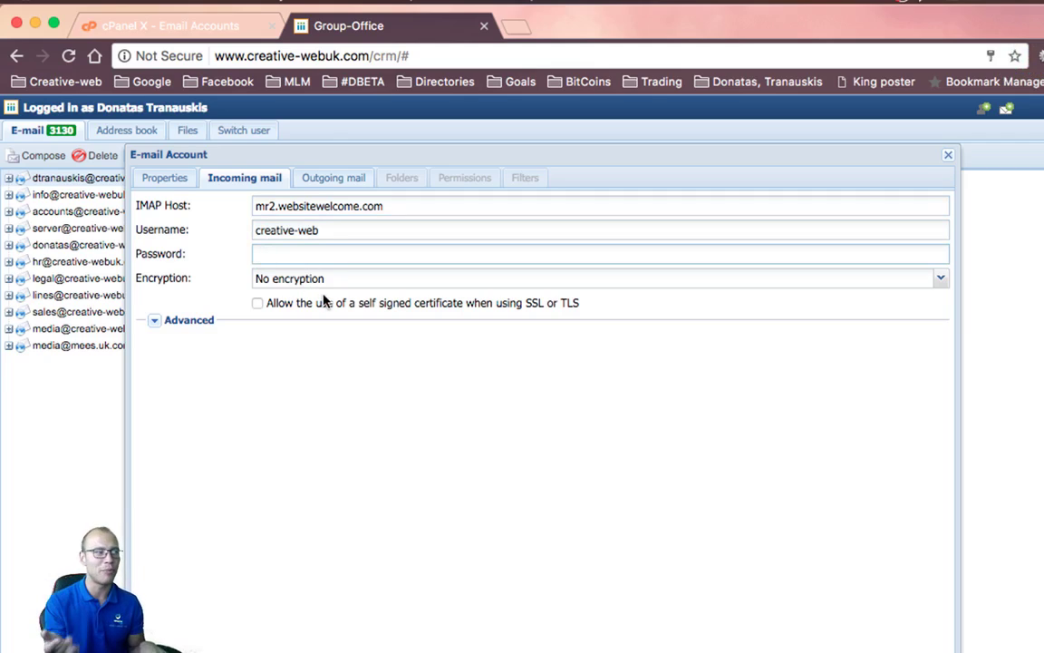
{"action": "key", "text": "super+v"}
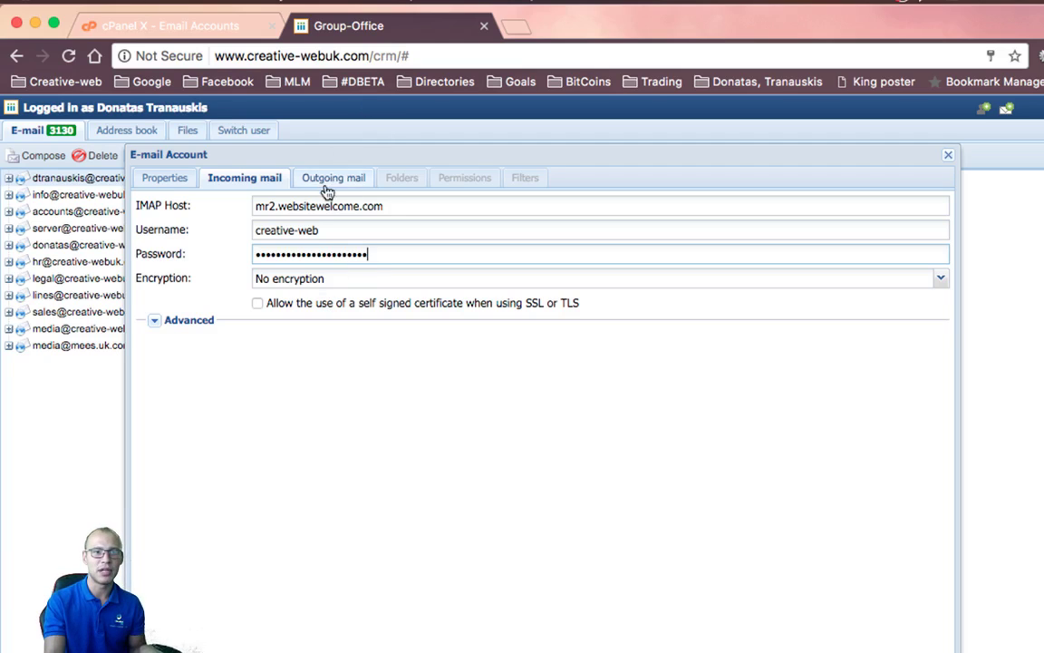
{"action": "left_click", "coordinate": [364, 231]}
{"action": "key", "text": "super+v"}
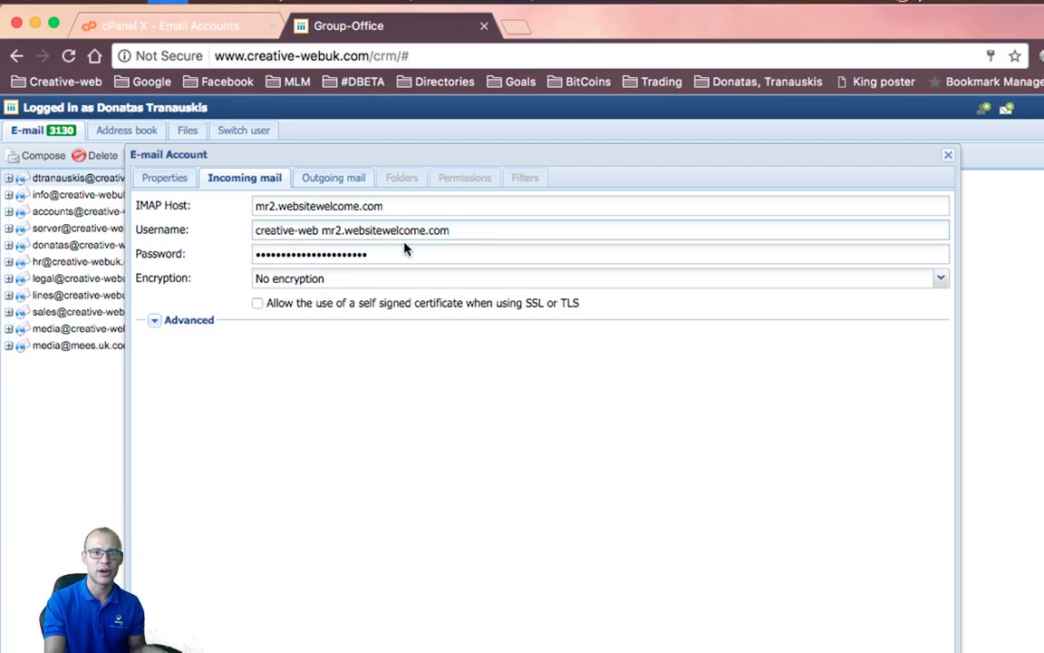
Undo the username change, then start changing the test mailbox's password on cPanel page 2
{"action": "key", "text": "super+z"}
{"action": "left_click", "coordinate": [167, 25]}
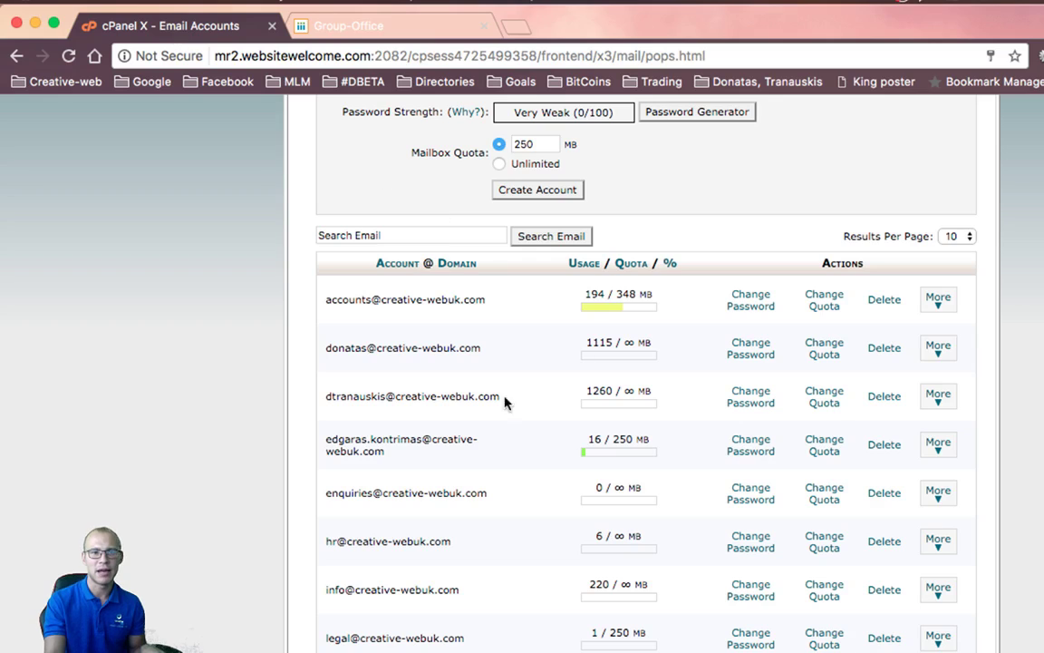
{"action": "scroll", "coordinate": [489, 401], "scroll_direction": "down", "scroll_amount": 5}
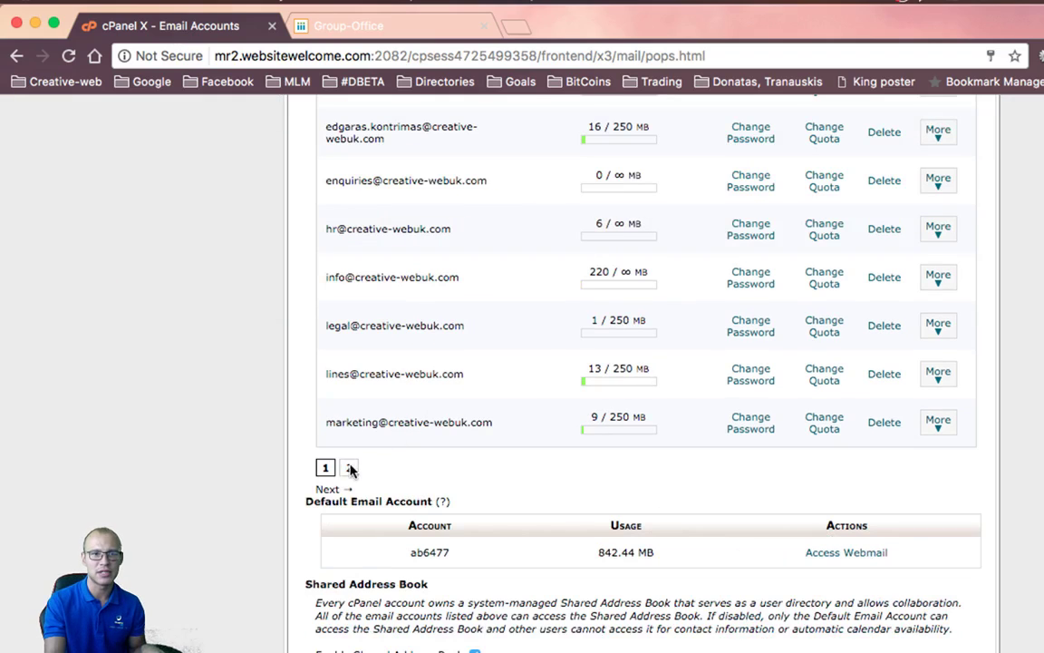
{"action": "left_click", "coordinate": [350, 468]}
{"action": "scroll", "coordinate": [420, 417], "scroll_direction": "up", "scroll_amount": 3}
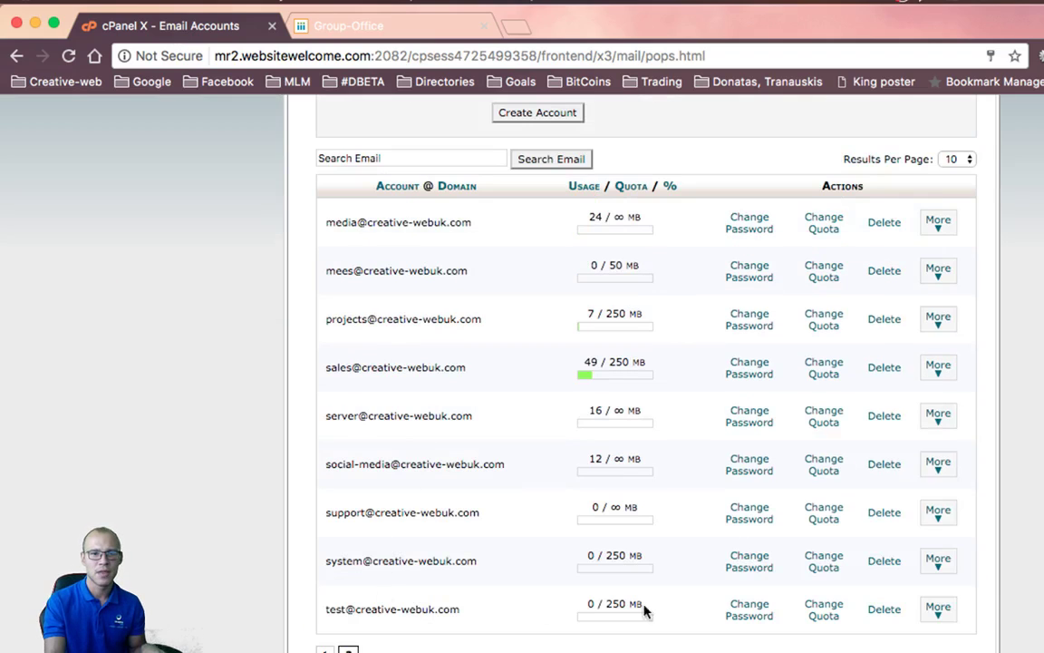
{"action": "left_click", "coordinate": [738, 609]}
{"action": "scroll", "coordinate": [762, 595], "scroll_direction": "down", "scroll_amount": 2}
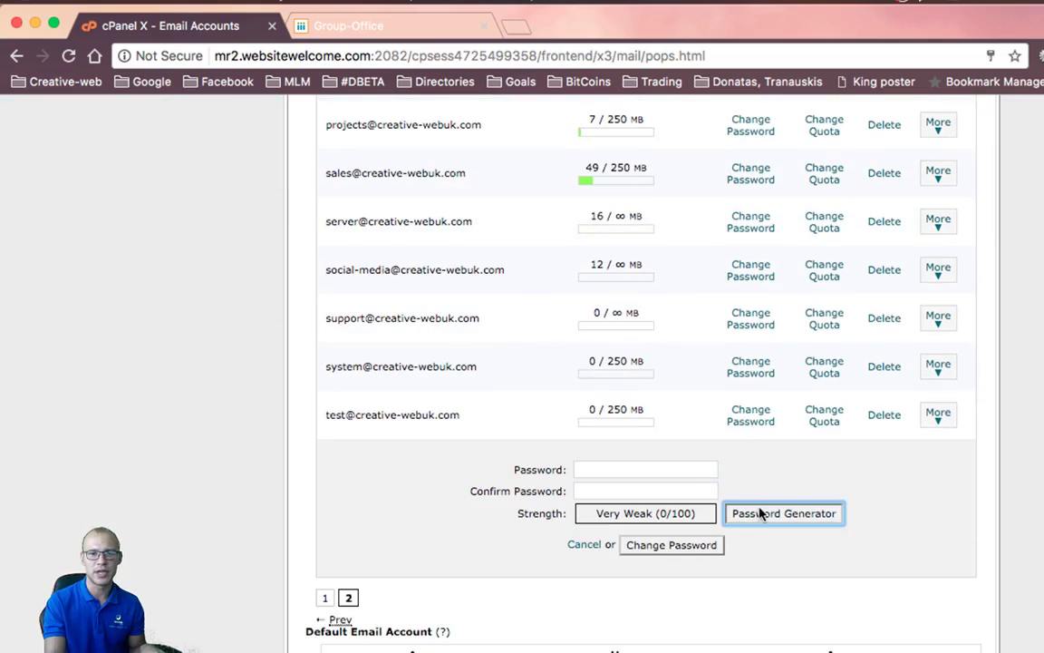
Apply a new very strong generated password to the test mailbox, then return to Group-Office
{"action": "left_click", "coordinate": [762, 514]}
{"action": "left_click_drag", "start_coordinate": [746, 379], "coordinate": [573, 404]}
{"action": "key", "text": "ctrl+c"}
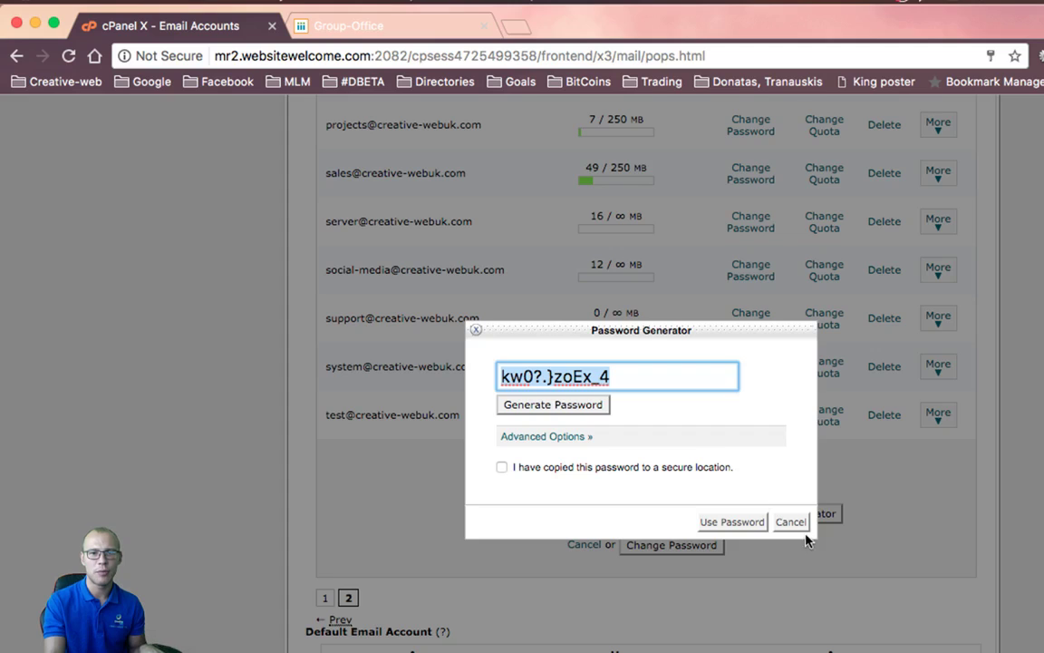
{"action": "left_click", "coordinate": [790, 521]}
{"action": "left_click", "coordinate": [637, 468]}
{"action": "key", "text": "ctrl+v"}
{"action": "left_click", "coordinate": [614, 491]}
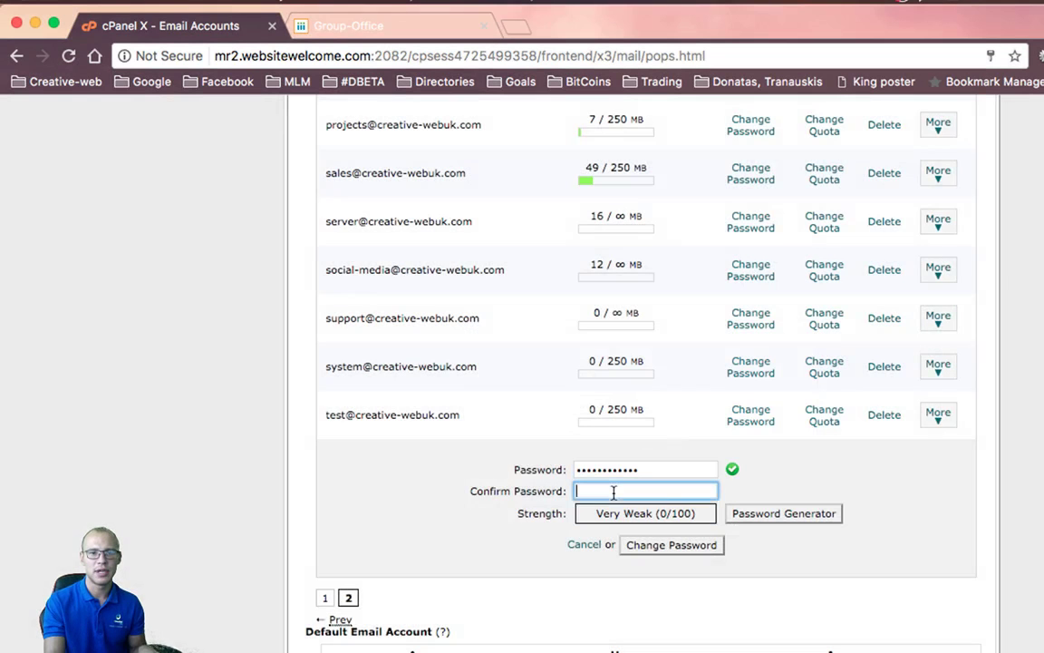
{"action": "key", "text": "ctrl+v"}
{"action": "left_click", "coordinate": [641, 545]}
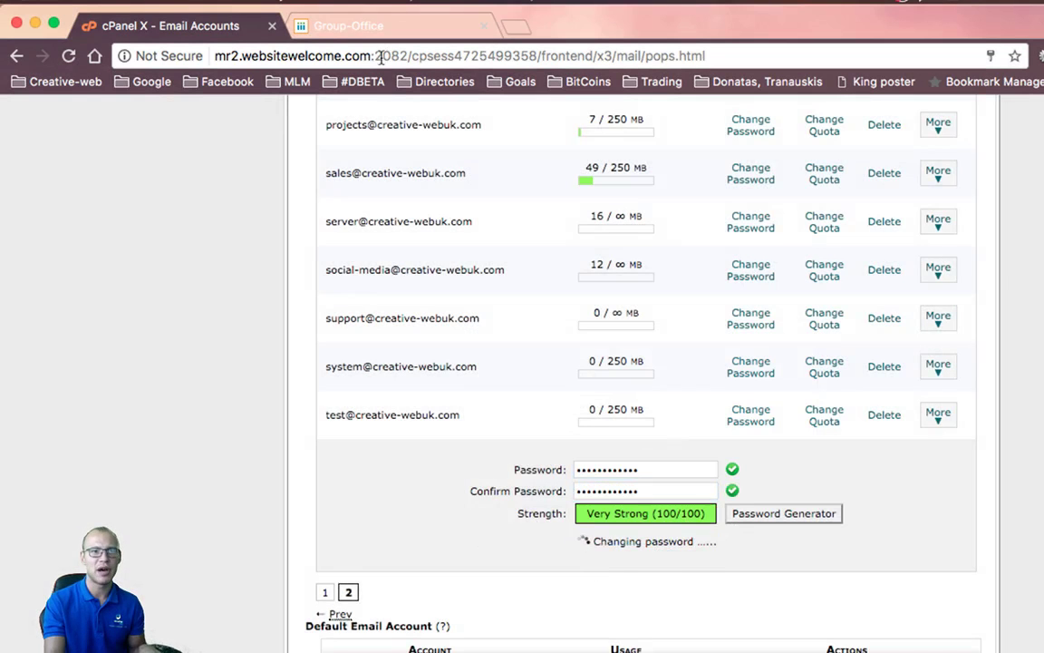
{"action": "left_click", "coordinate": [354, 25]}
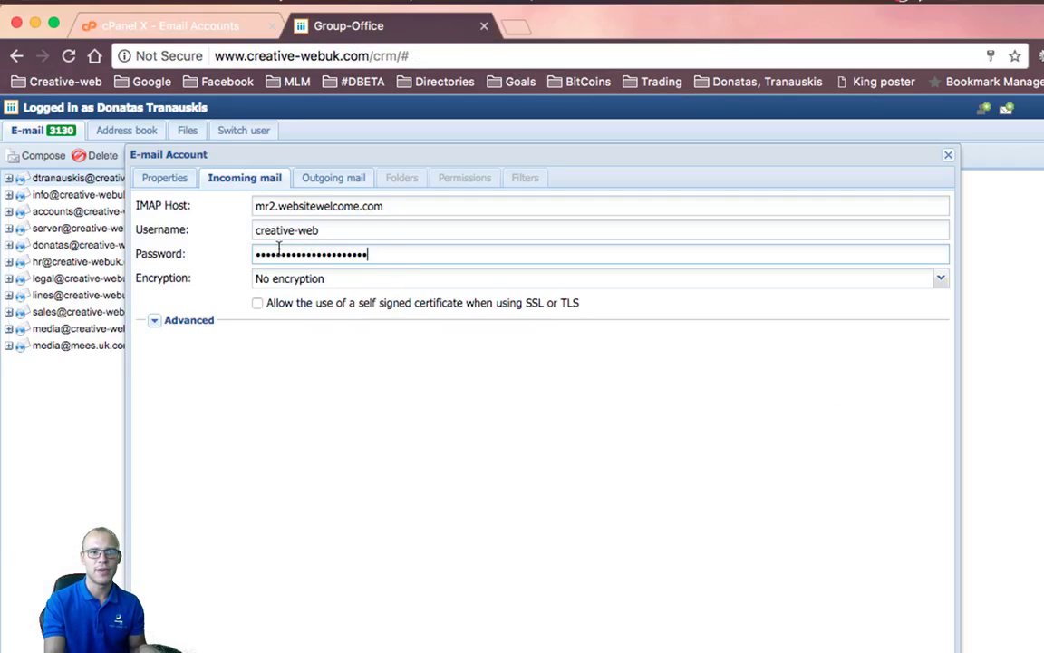
{"action": "key", "text": "ctrl+a"}
Replace the incoming mail password with the newly generated one
{"action": "key", "text": "ctrl+v"}
{"action": "left_click", "coordinate": [295, 180]}
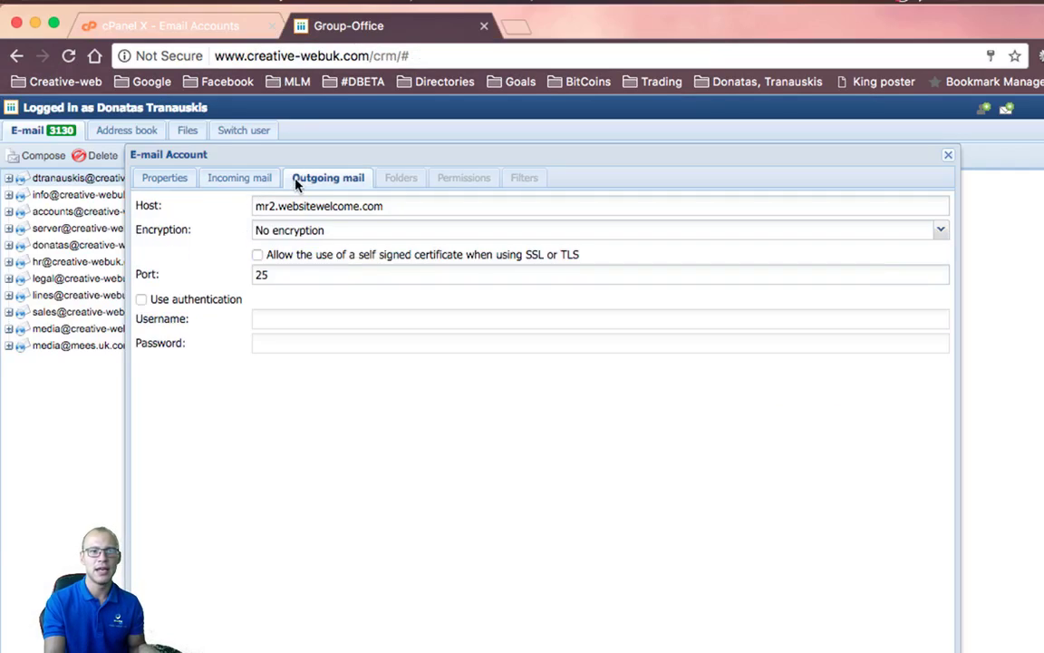
{"action": "left_click", "coordinate": [255, 180]}
{"action": "left_click", "coordinate": [299, 181]}
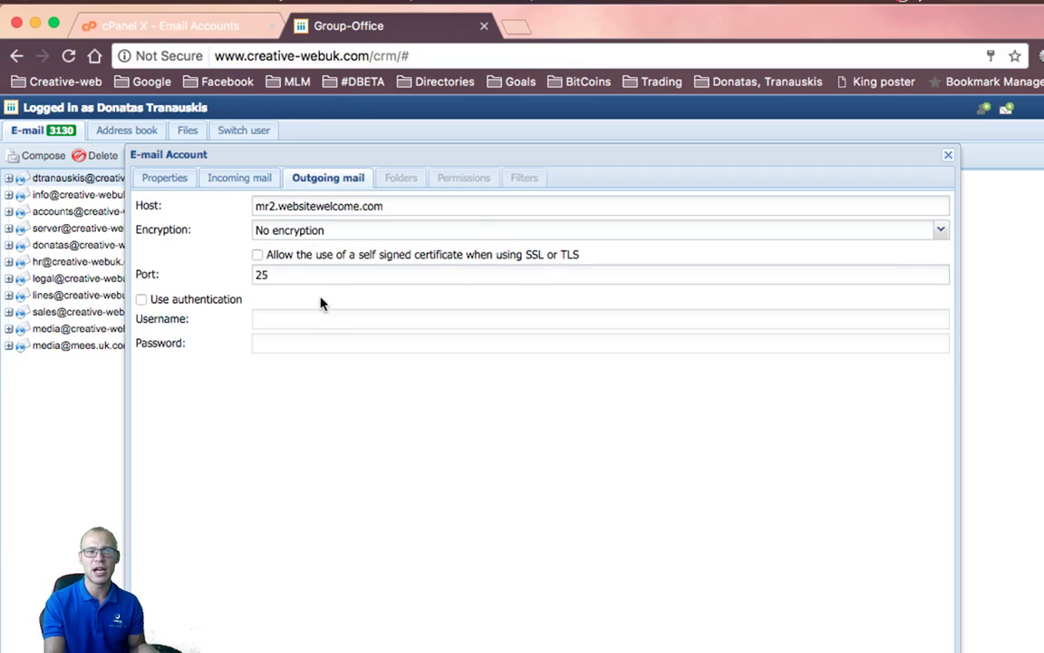
Turn on SMTP authentication and paste the new password into its username and password fields
{"action": "left_click", "coordinate": [221, 301]}
{"action": "left_click", "coordinate": [265, 315]}
{"action": "key", "text": "ctrl+v"}
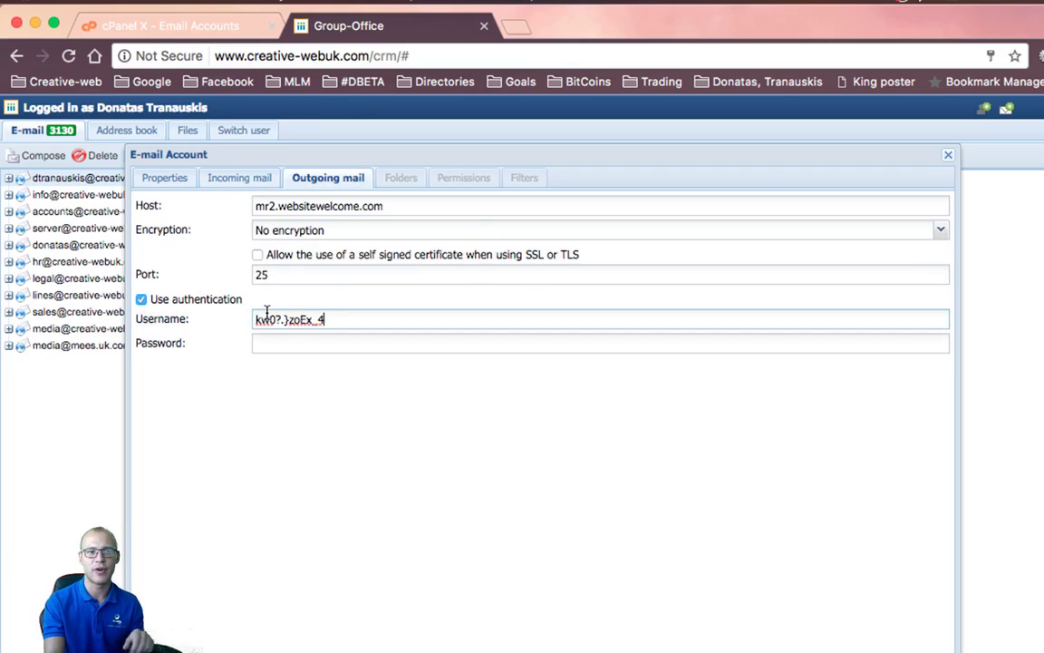
{"action": "left_click", "coordinate": [330, 341]}
{"action": "key", "text": "ctrl+v"}
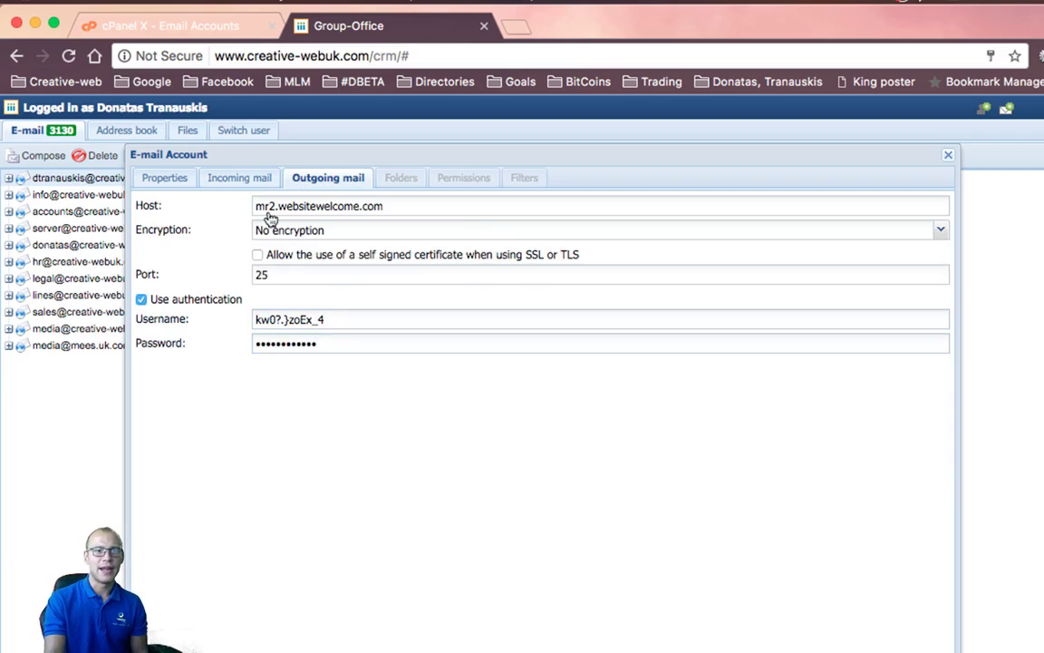
{"action": "left_click", "coordinate": [247, 180]}
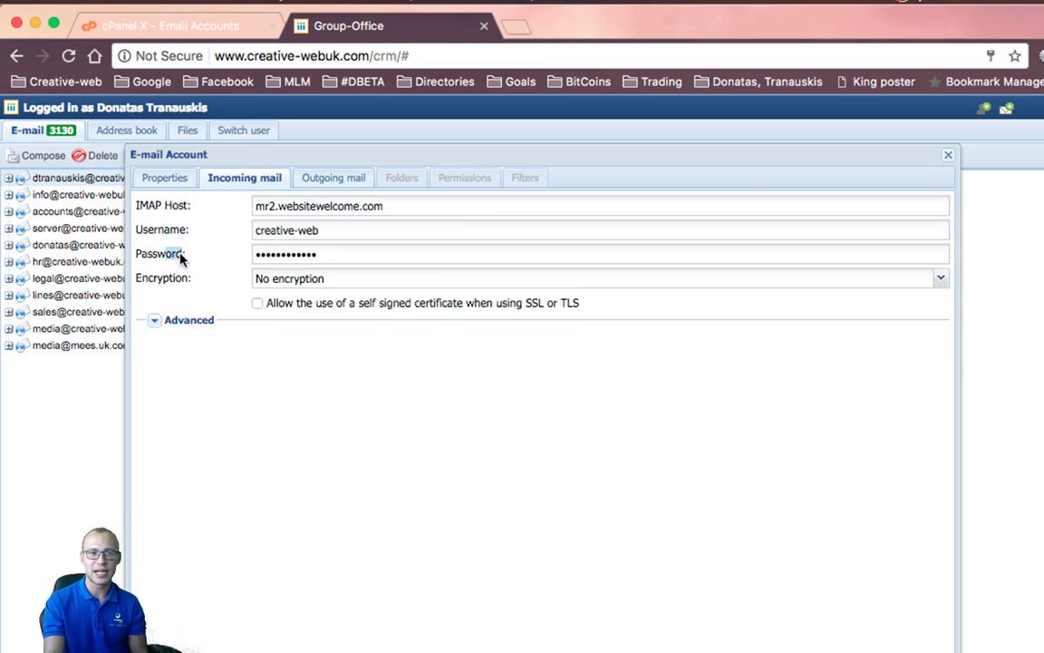
{"action": "left_click_drag", "start_coordinate": [159, 231], "coordinate": [184, 237]}
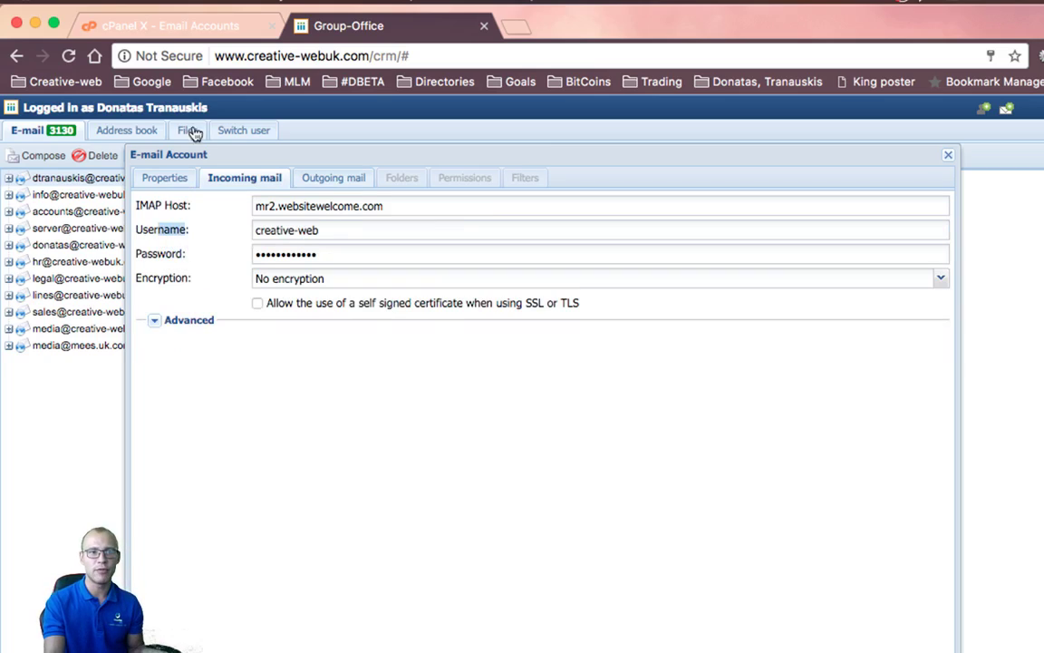
{"action": "left_click", "coordinate": [164, 178]}
{"action": "left_click_drag", "start_coordinate": [365, 255], "coordinate": [240, 260]}
{"action": "key", "text": "super+c"}
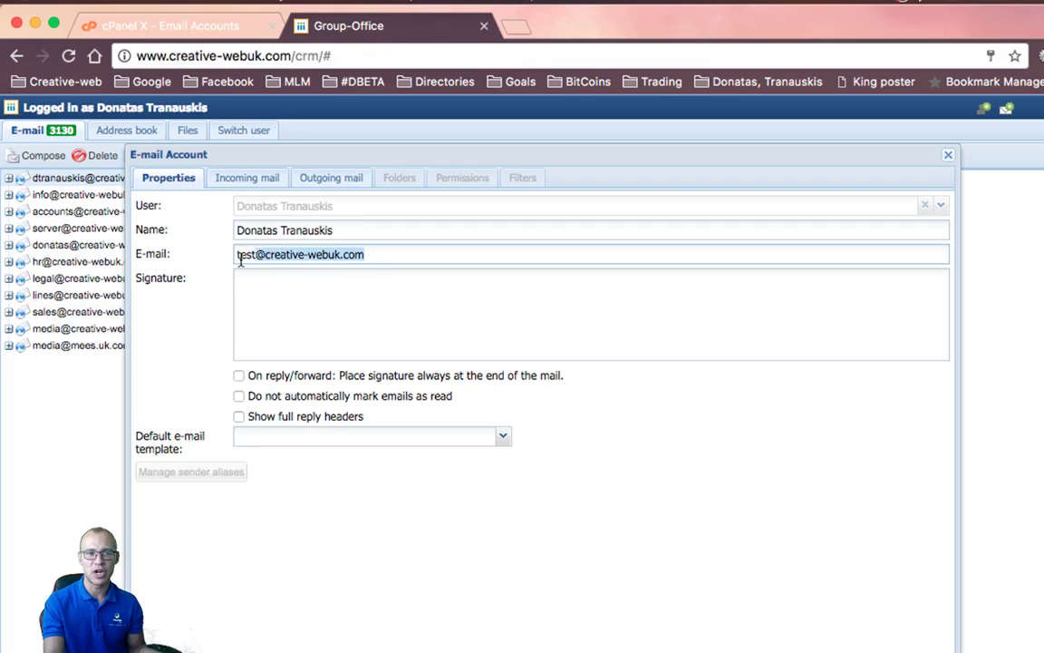
{"action": "left_click", "coordinate": [245, 179]}
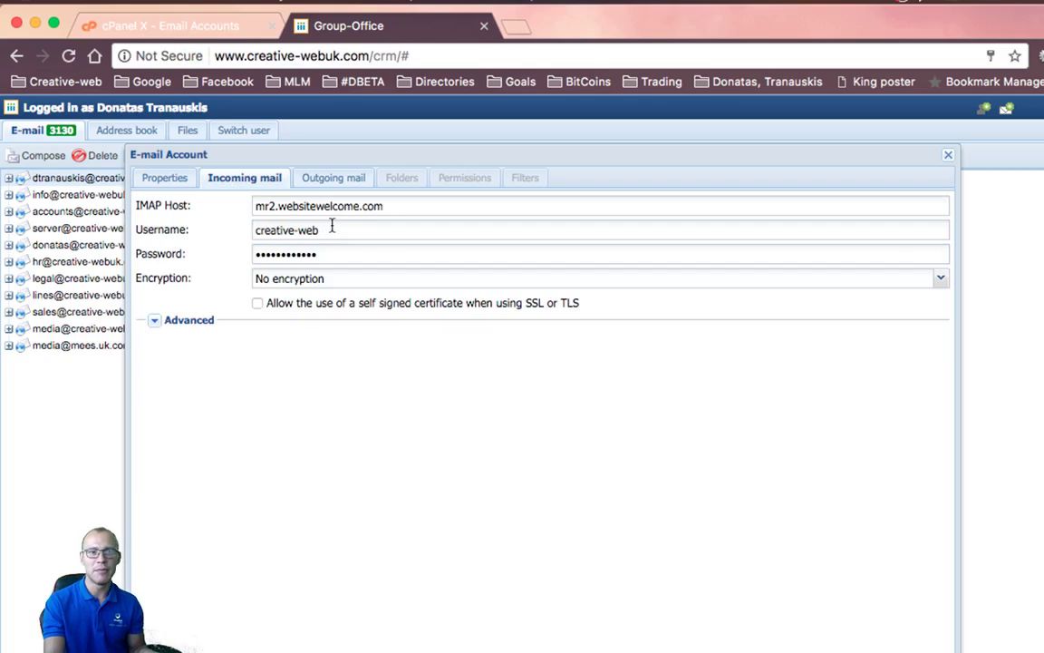
{"action": "left_click_drag", "start_coordinate": [328, 226], "coordinate": [228, 233]}
{"action": "key", "text": "super+v"}
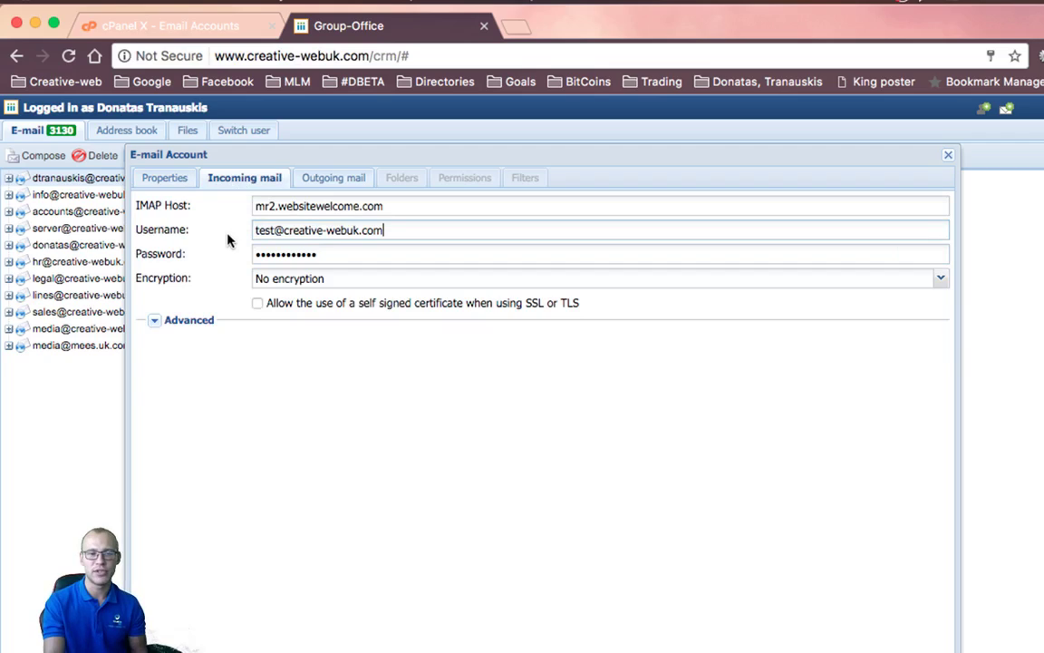
Allow self-signed certificates and set incoming mail encryption to SSL
{"action": "left_click", "coordinate": [258, 303]}
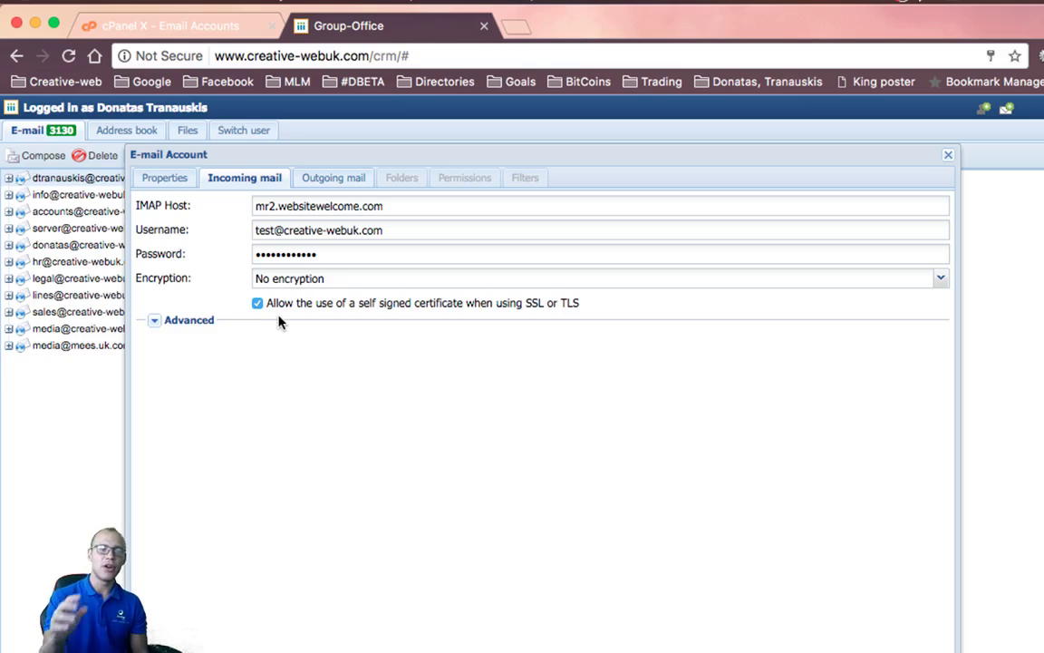
{"action": "left_click", "coordinate": [294, 279]}
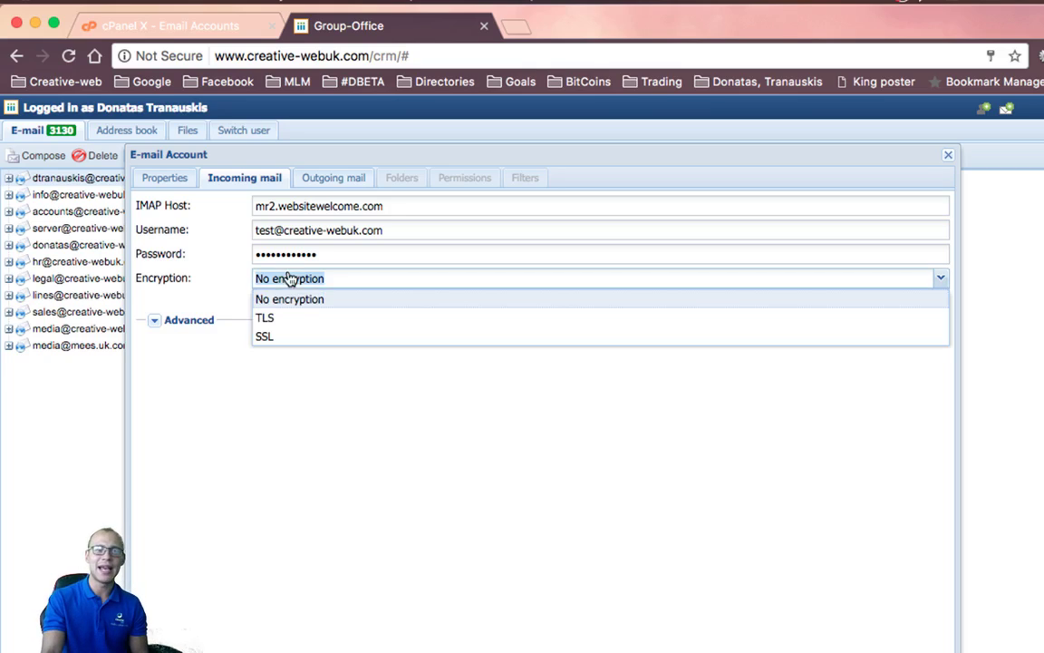
{"action": "left_click", "coordinate": [293, 336]}
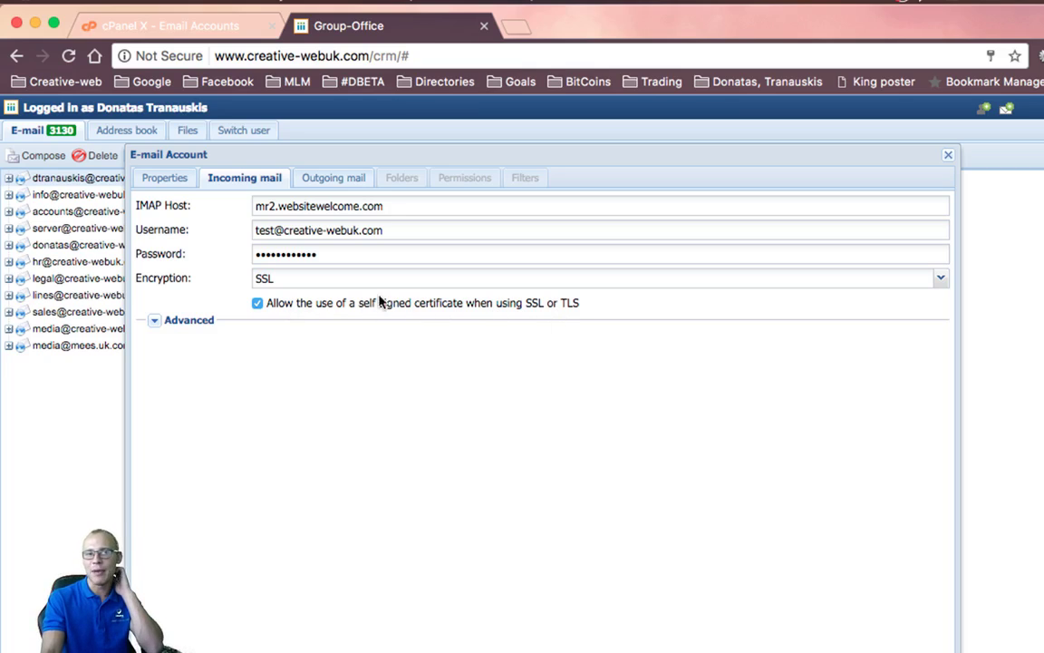
{"action": "left_click_drag", "start_coordinate": [280, 304], "coordinate": [591, 301]}
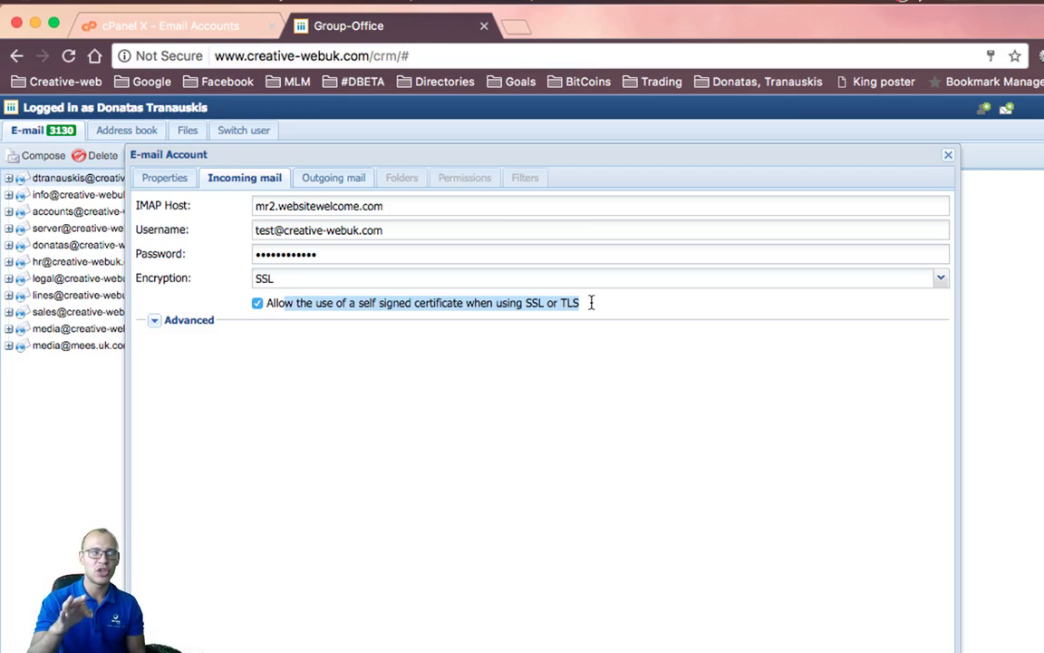
{"action": "left_click", "coordinate": [392, 282]}
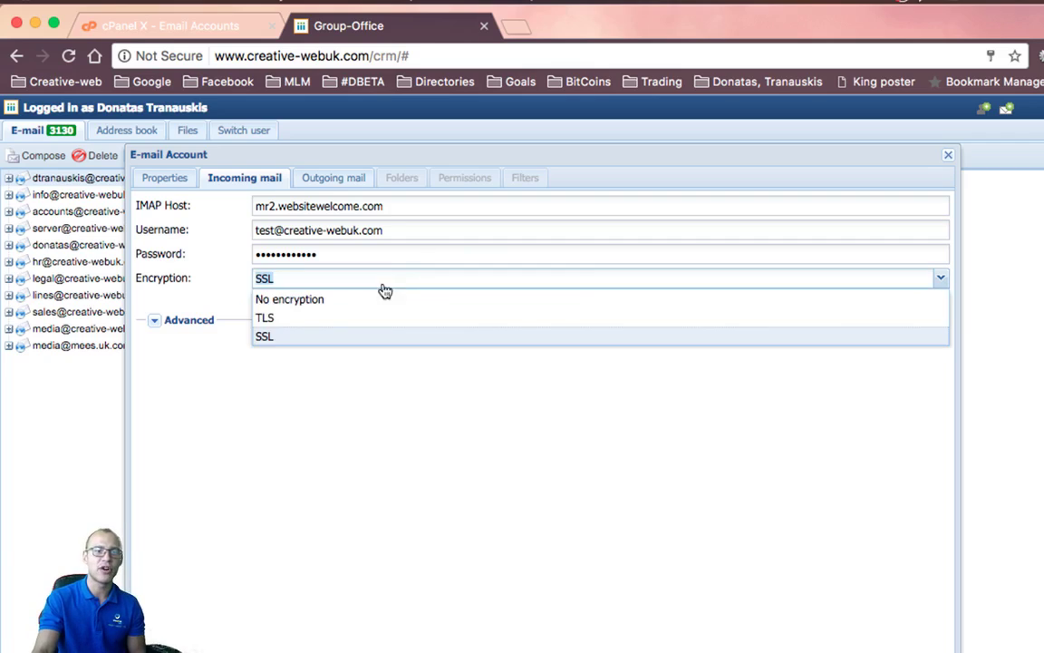
{"action": "left_click", "coordinate": [306, 339]}
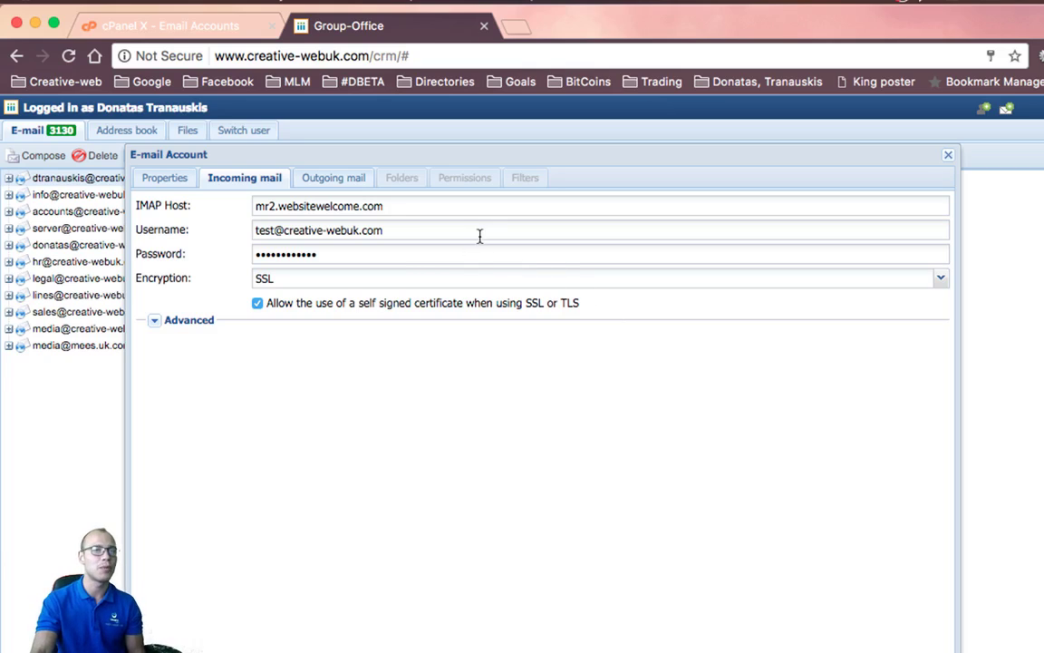
{"action": "left_click", "coordinate": [313, 176]}
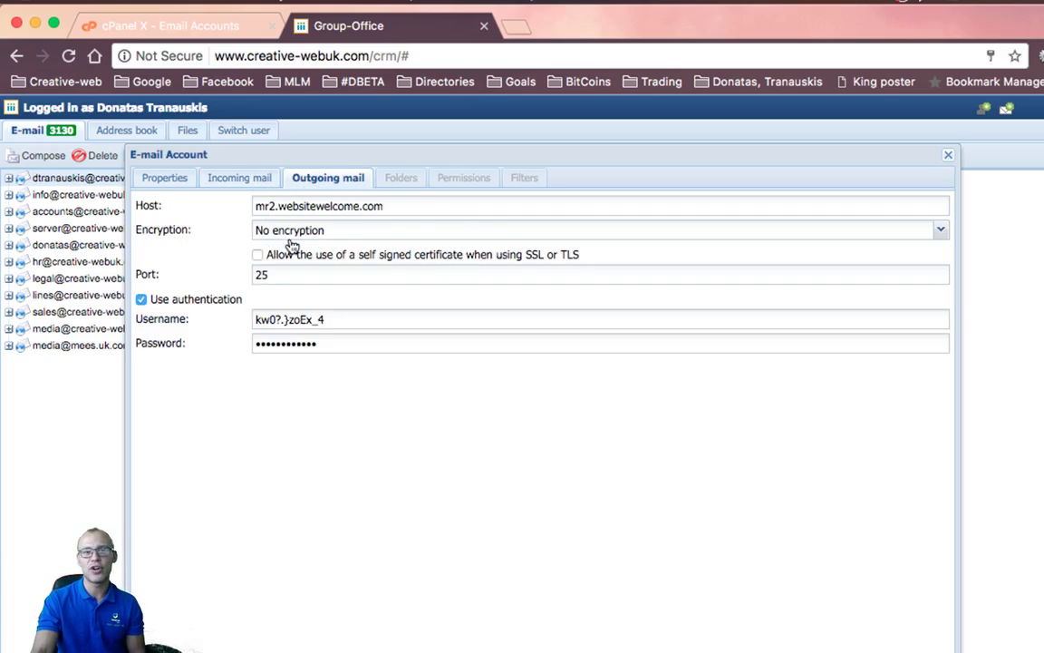
Set outgoing encryption to SSL on port 465 and allow self-signed certificates
{"action": "left_click", "coordinate": [263, 229]}
{"action": "left_click", "coordinate": [278, 290]}
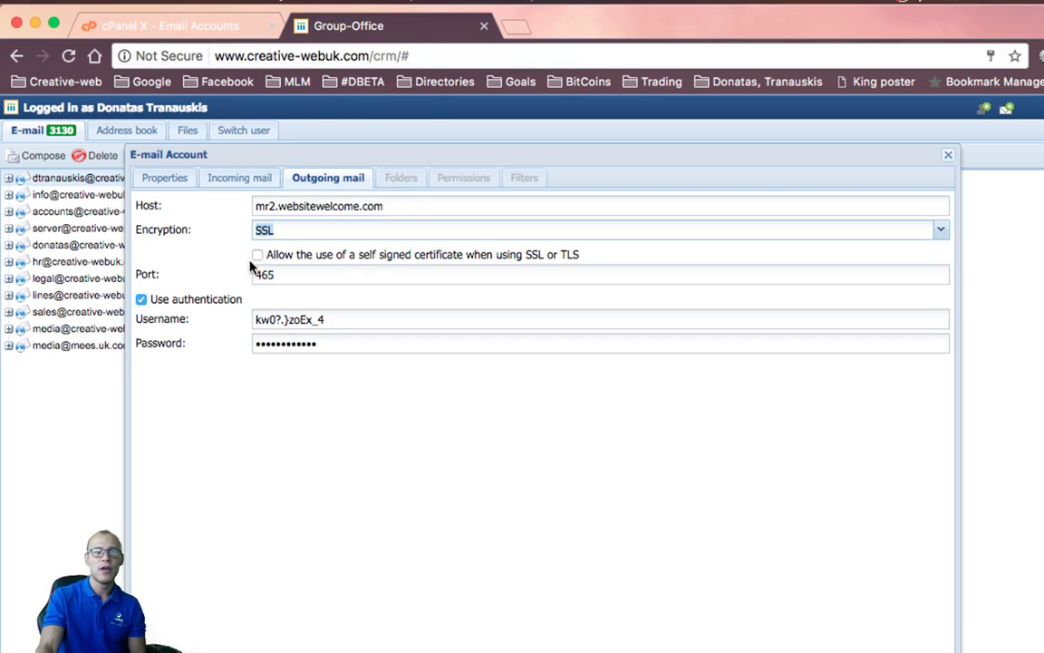
{"action": "left_click", "coordinate": [257, 255]}
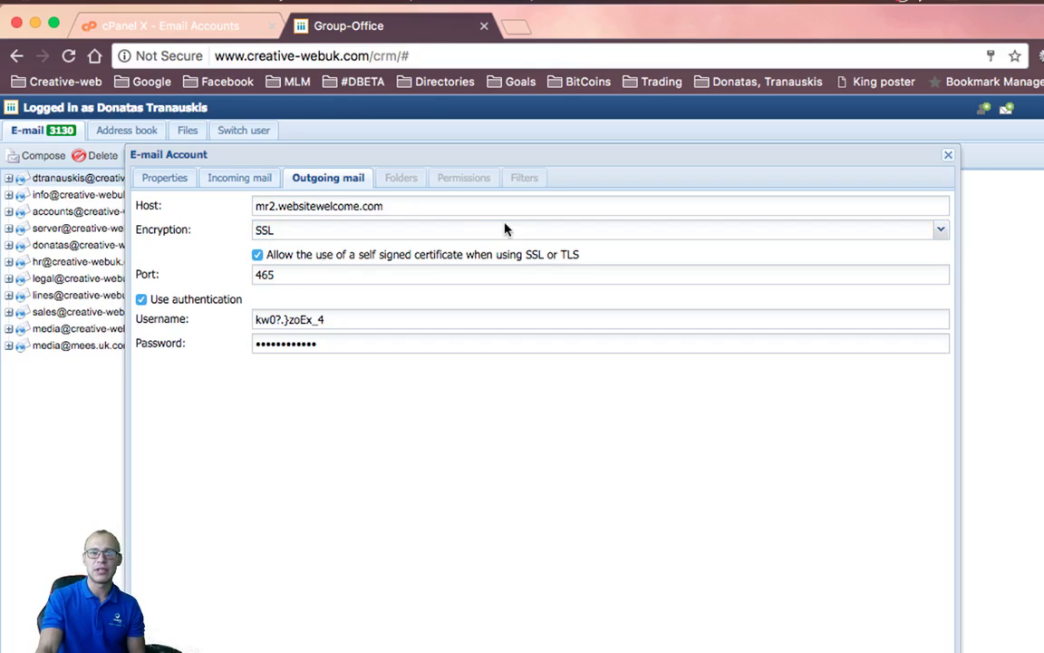
{"action": "left_click", "coordinate": [241, 178]}
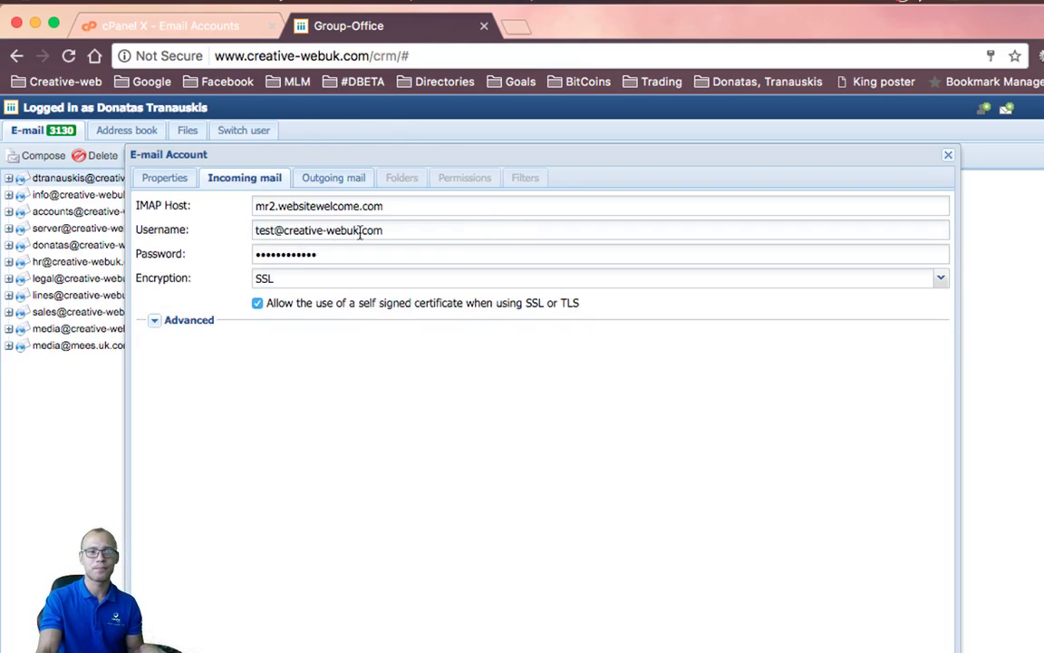
{"action": "triple_click", "coordinate": [314, 228]}
{"action": "key", "text": "ctrl+c"}
{"action": "left_click", "coordinate": [330, 179]}
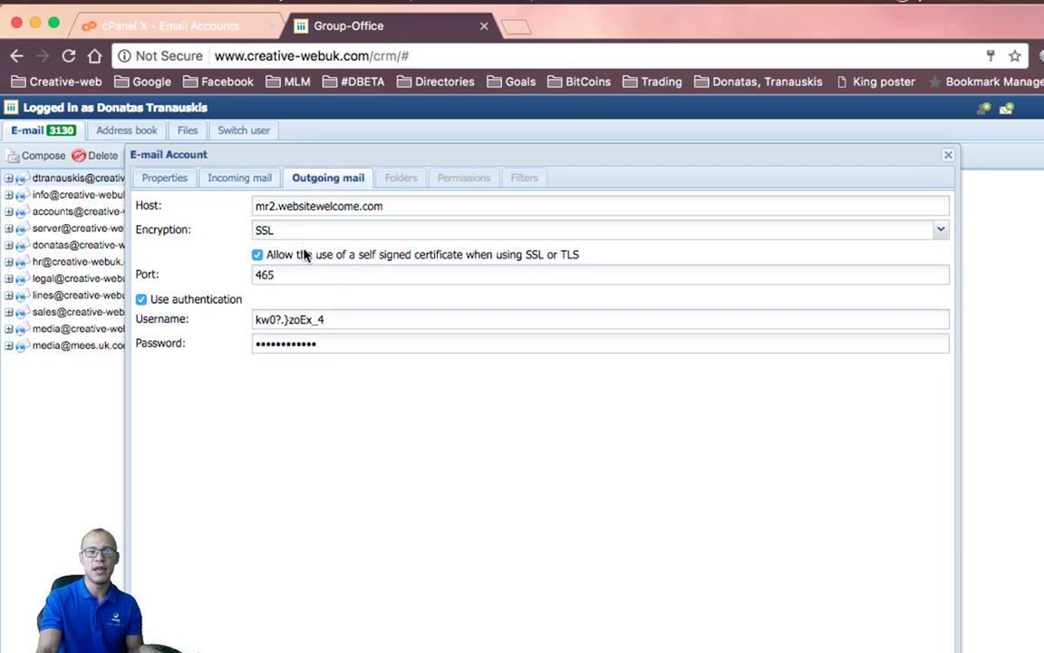
{"action": "triple_click", "coordinate": [320, 320]}
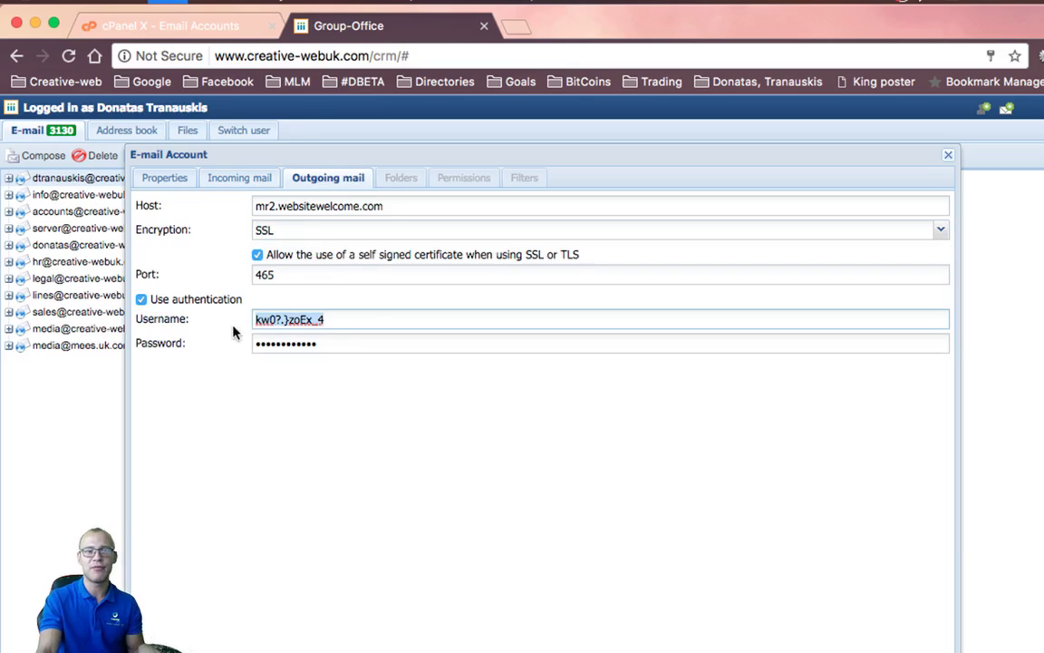
{"action": "key", "text": "ctrl+v"}
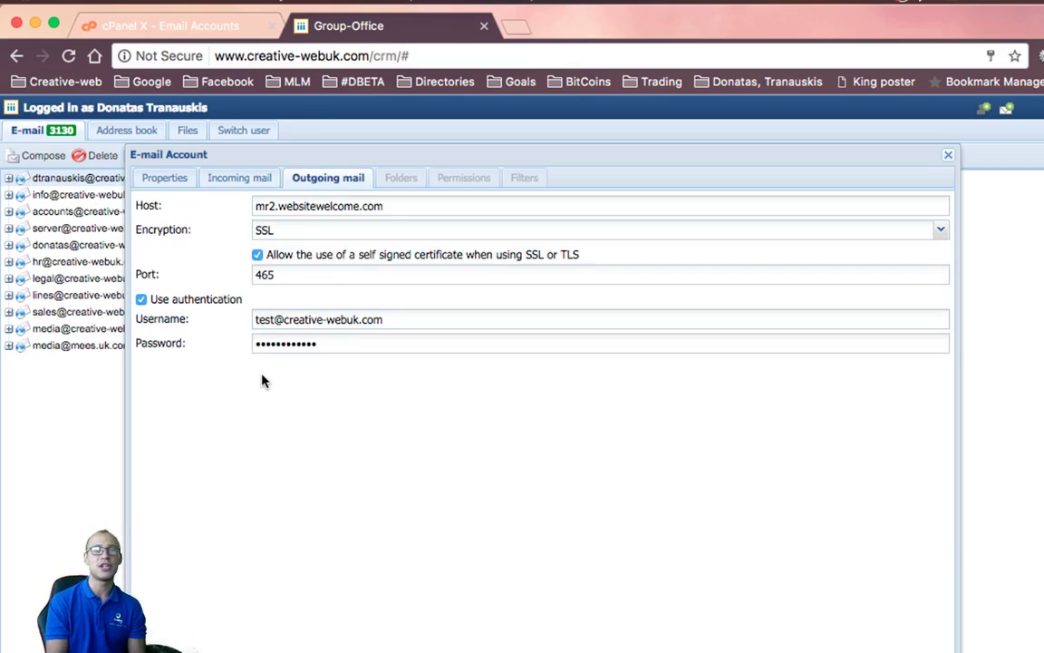
{"action": "left_click", "coordinate": [725, 645]}
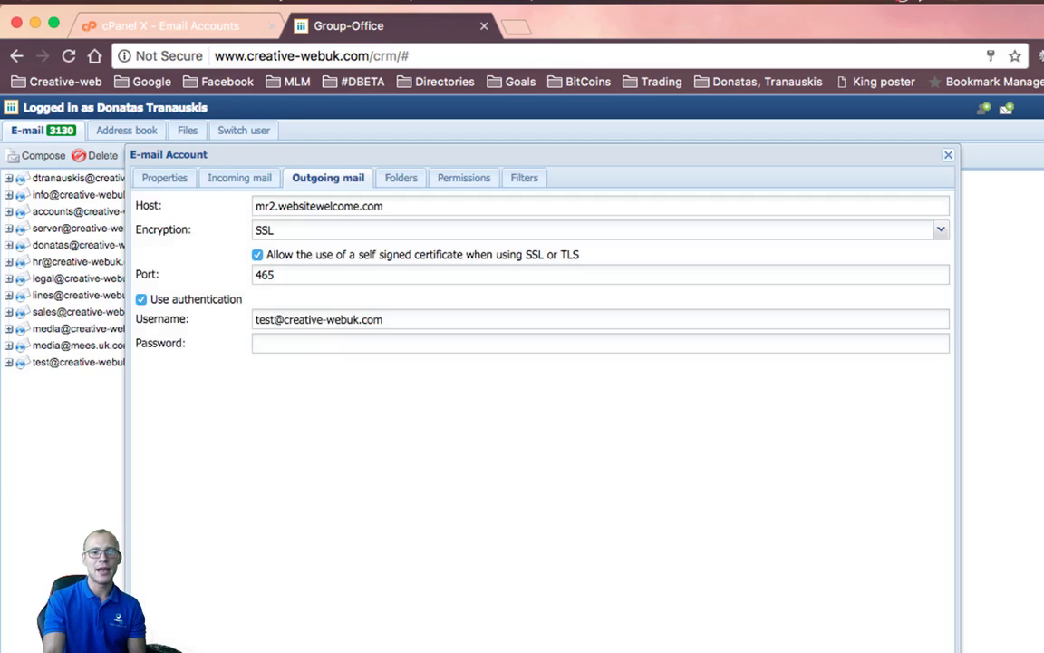
Save the account, close the Accounts list, and expand the new test mailbox's Inbox to show Sent items, Drafts, Trash and Spam
{"action": "left_click", "coordinate": [689, 646]}
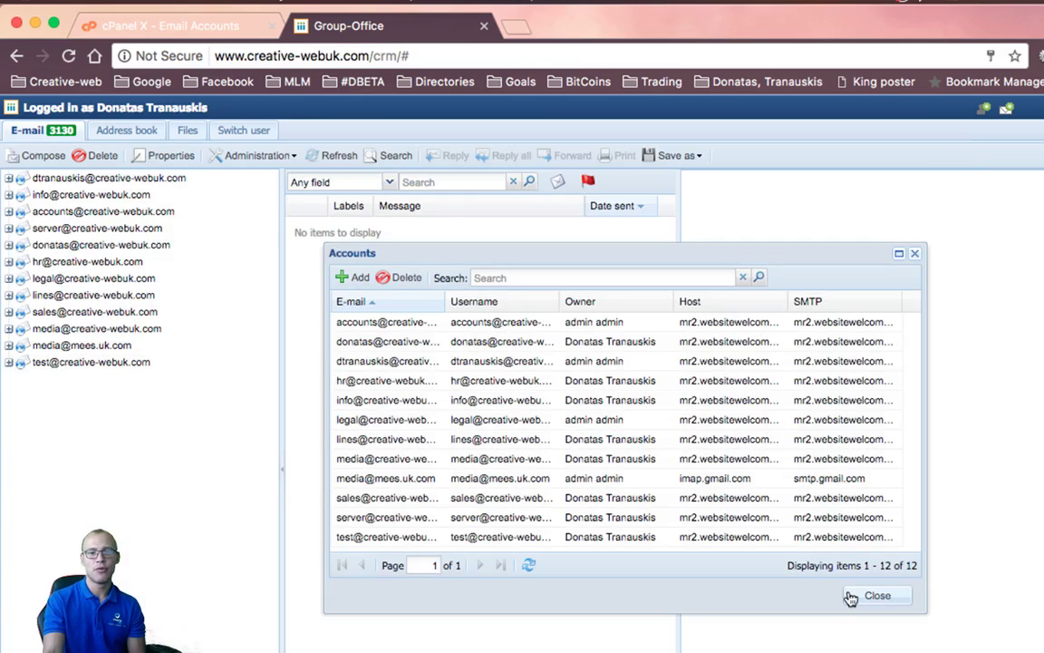
{"action": "left_click", "coordinate": [857, 595]}
{"action": "left_click", "coordinate": [116, 363]}
{"action": "left_click", "coordinate": [8, 362]}
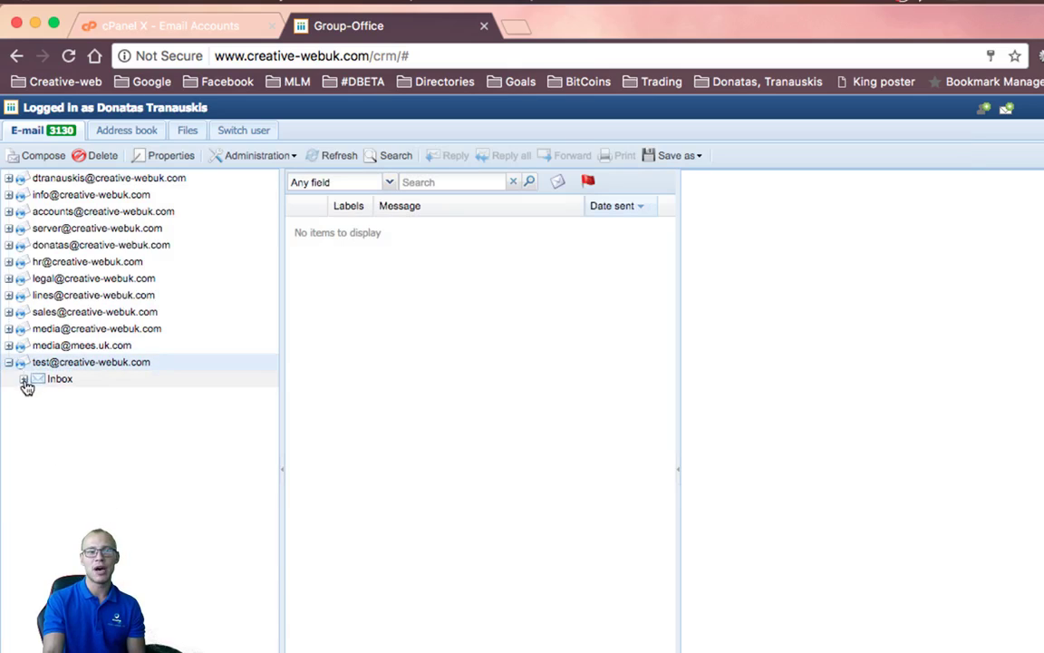
{"action": "left_click", "coordinate": [24, 377]}
{"action": "left_click", "coordinate": [62, 379]}
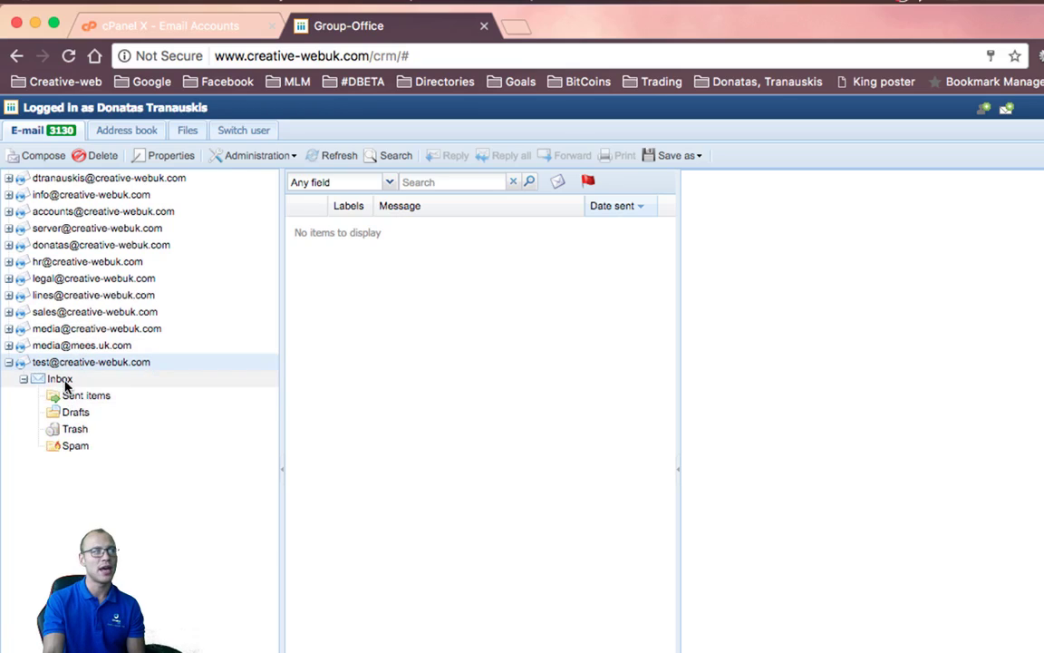